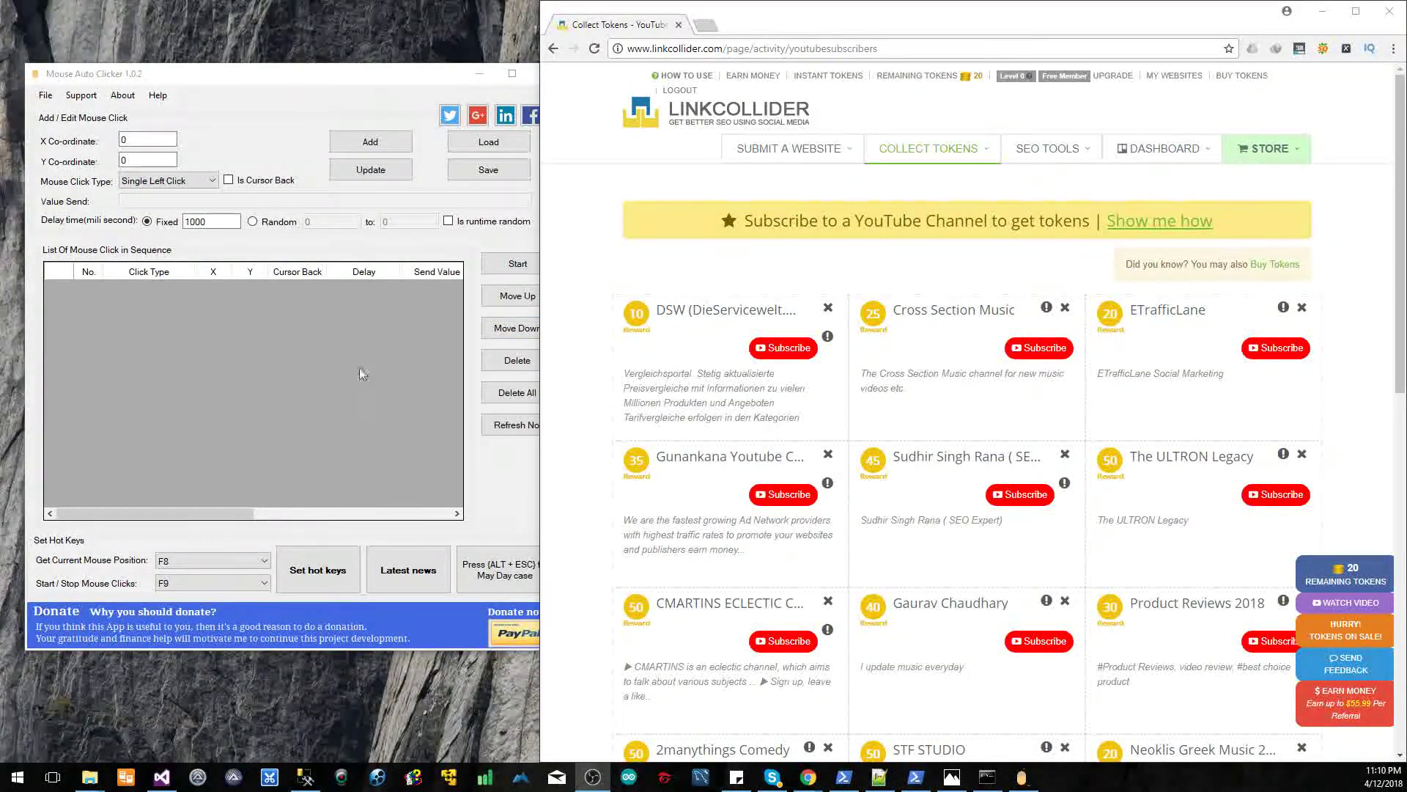
# Step: Bring the Mouse Auto Clicker window, with its empty click list, in front of Chrome
pyautogui.click(407, 78)
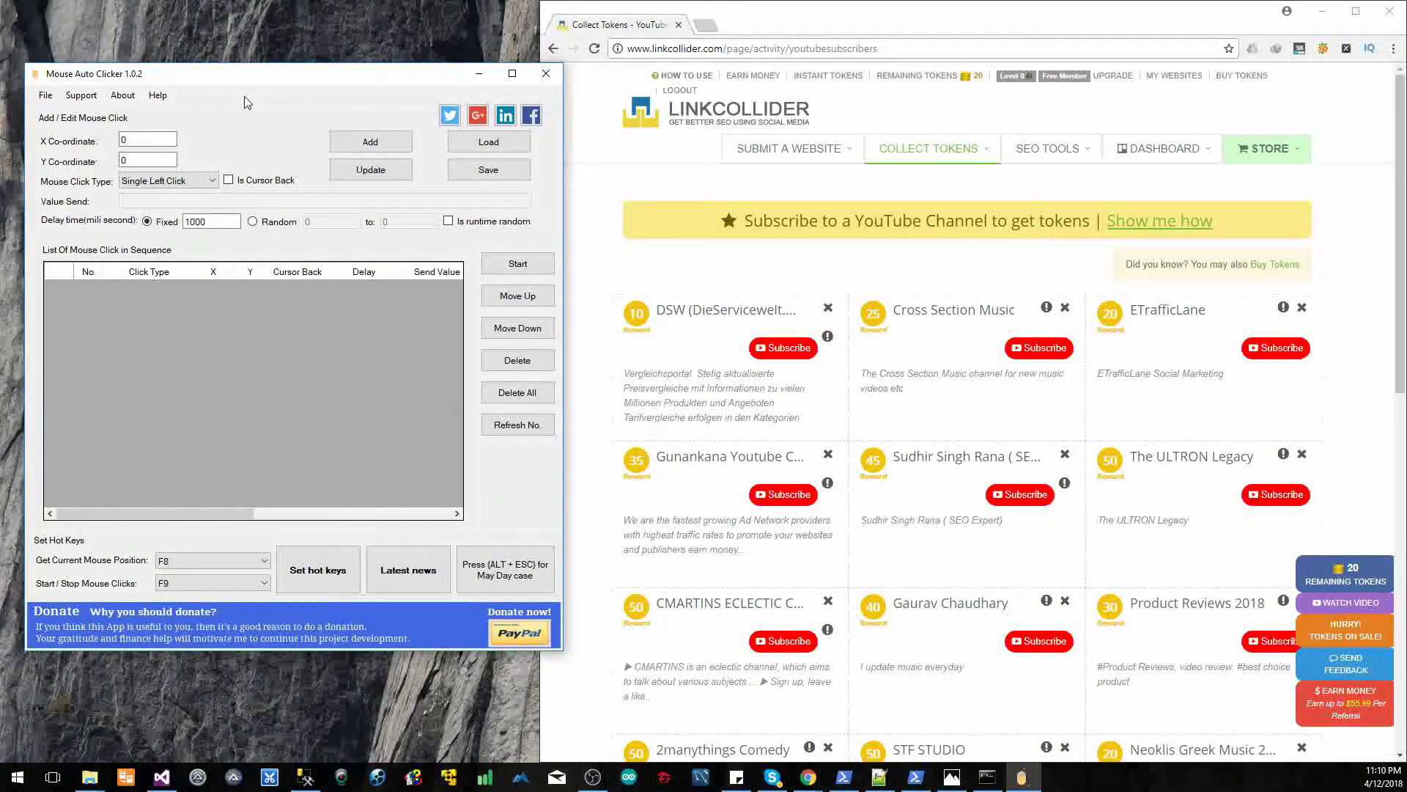
pyautogui.click(721, 26)
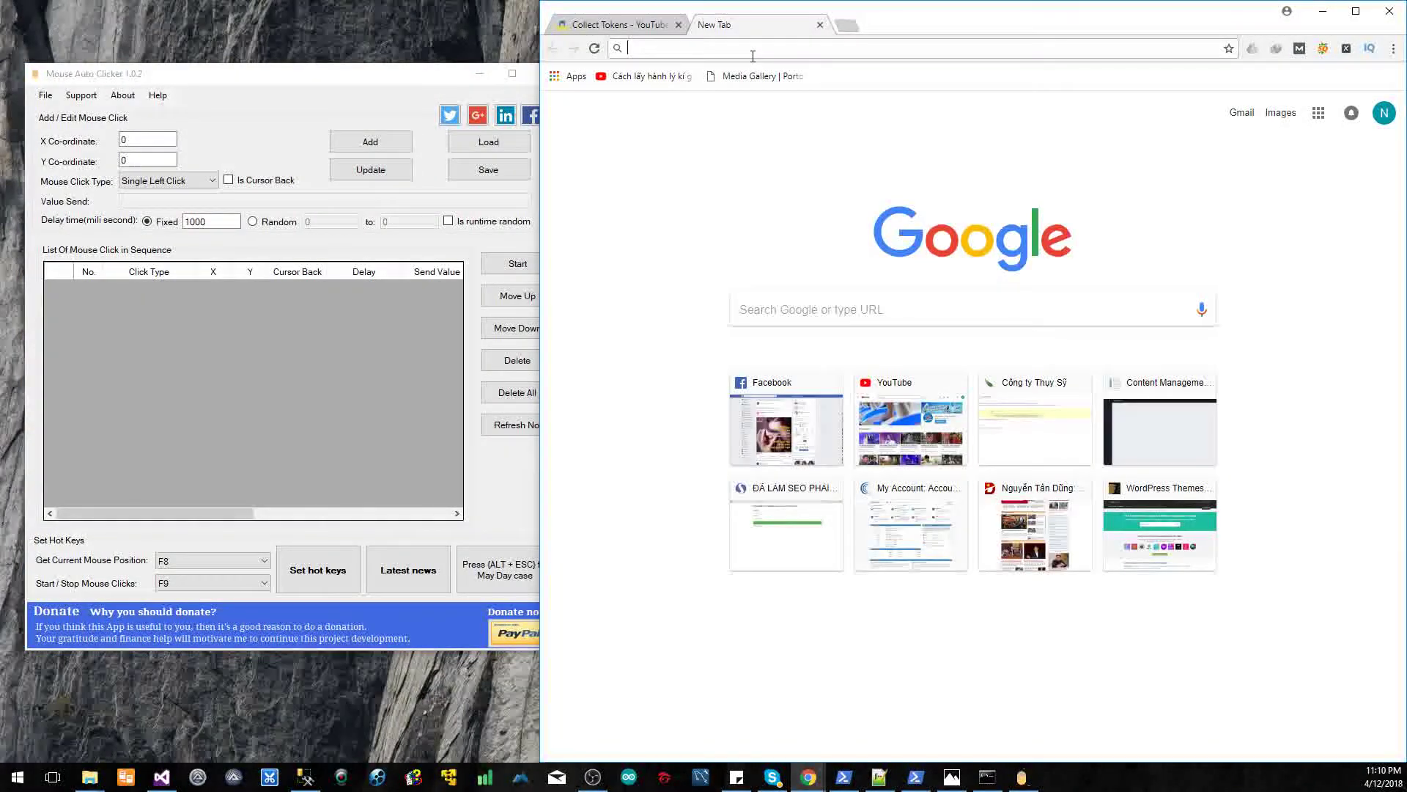
# Step: Load youtube.com in a new tab, then close it to return to the LinkCollider page
pyautogui.write('you')
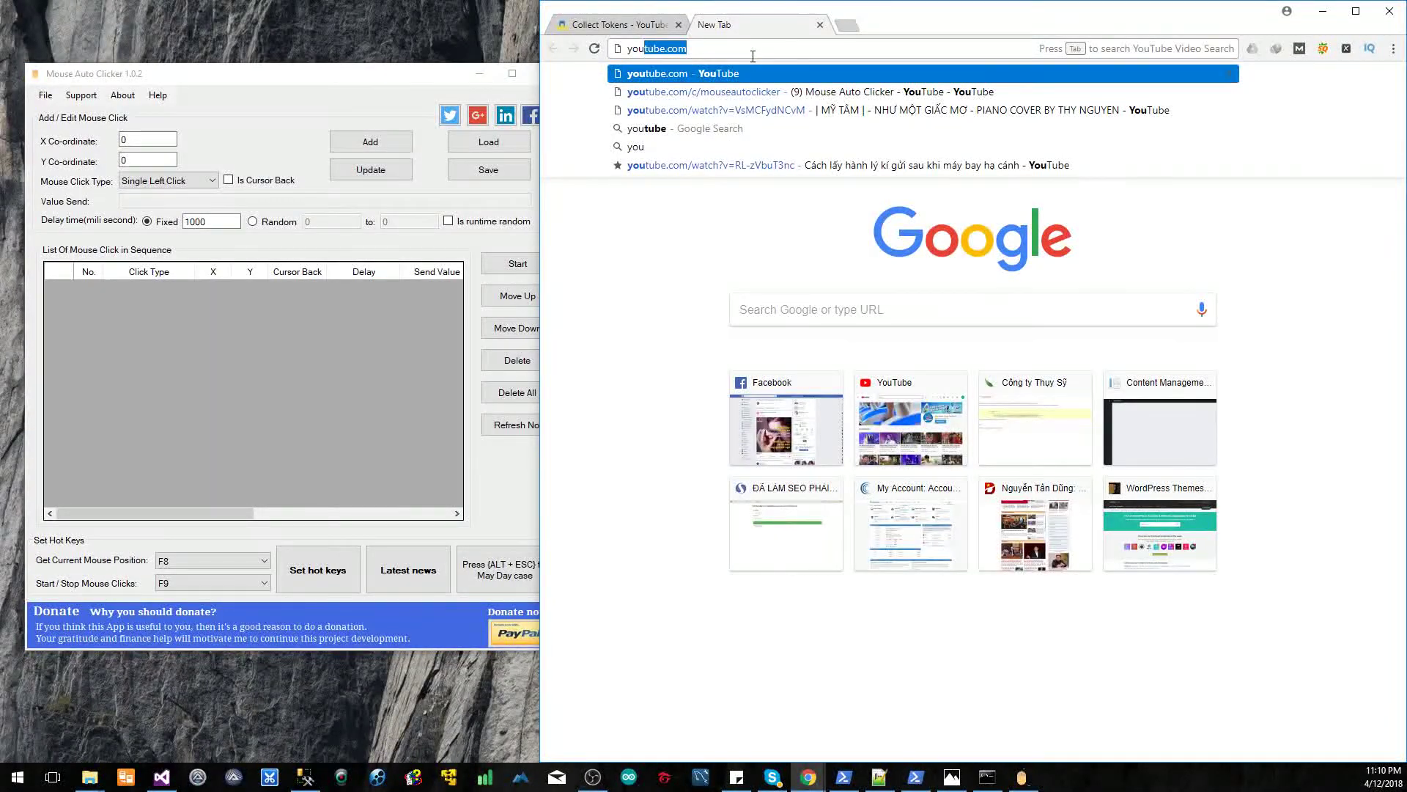
pyautogui.press('Return')
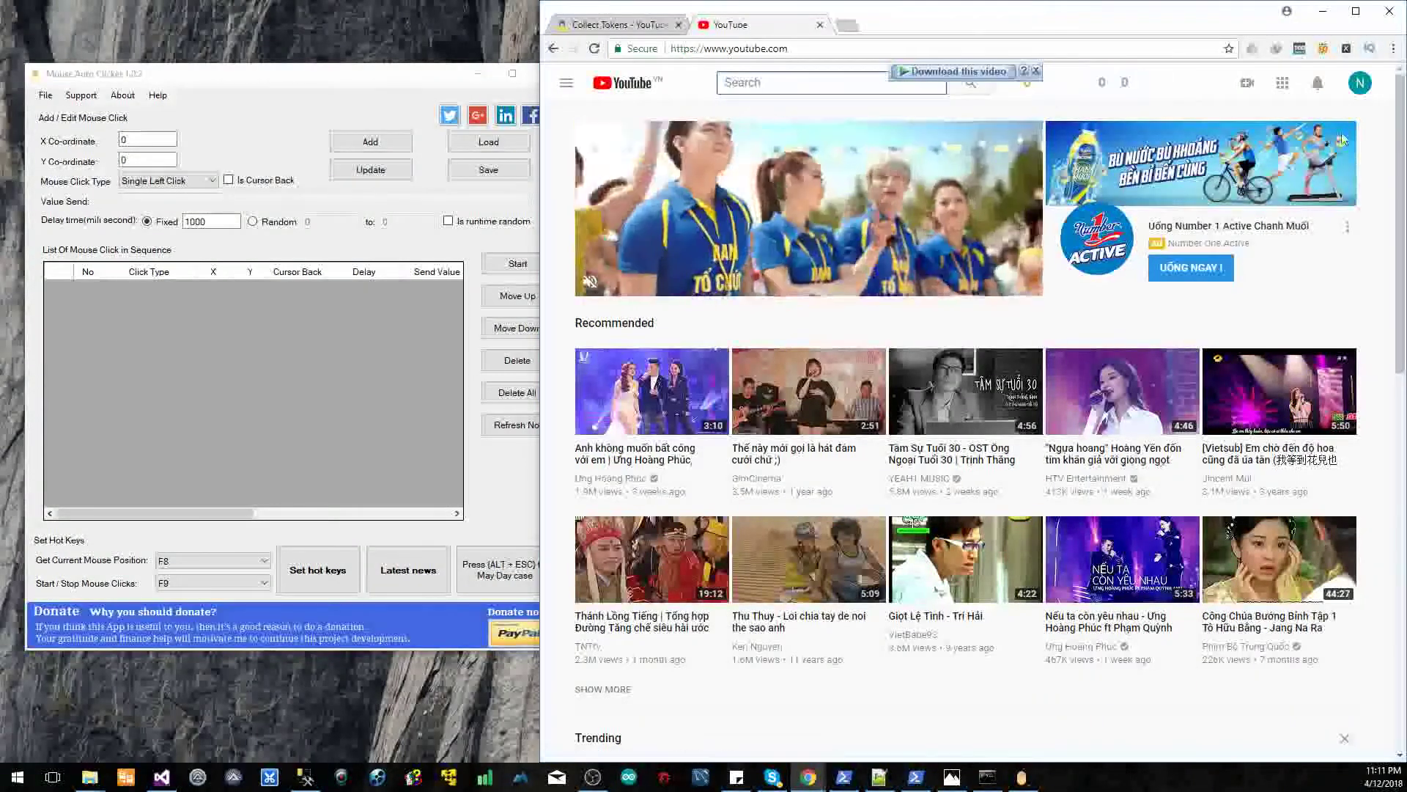
pyautogui.click(820, 24)
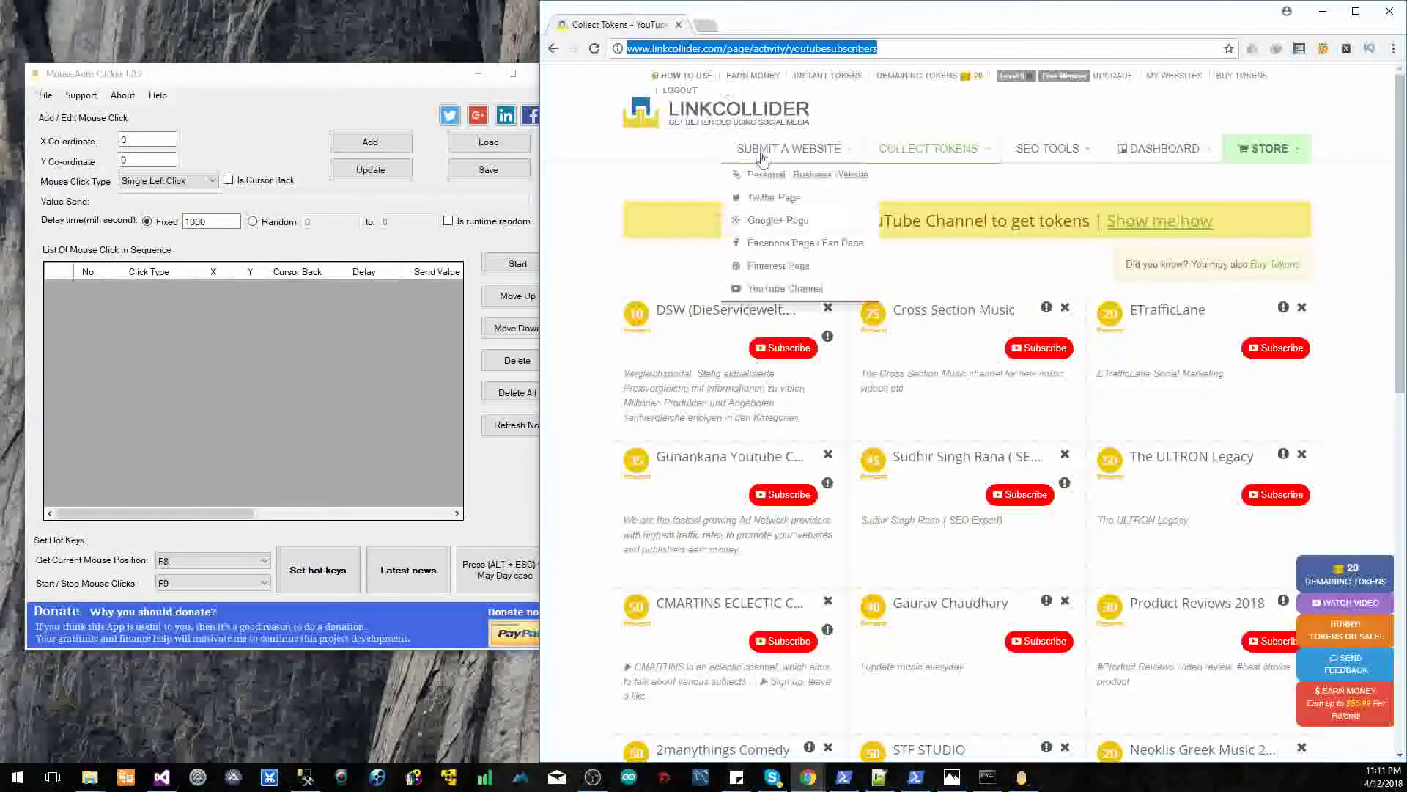
# Step: Reload the task list through COLLECT TOKENS > YouTube Subscribers to get fresh channels
pyautogui.moveTo(933, 151)
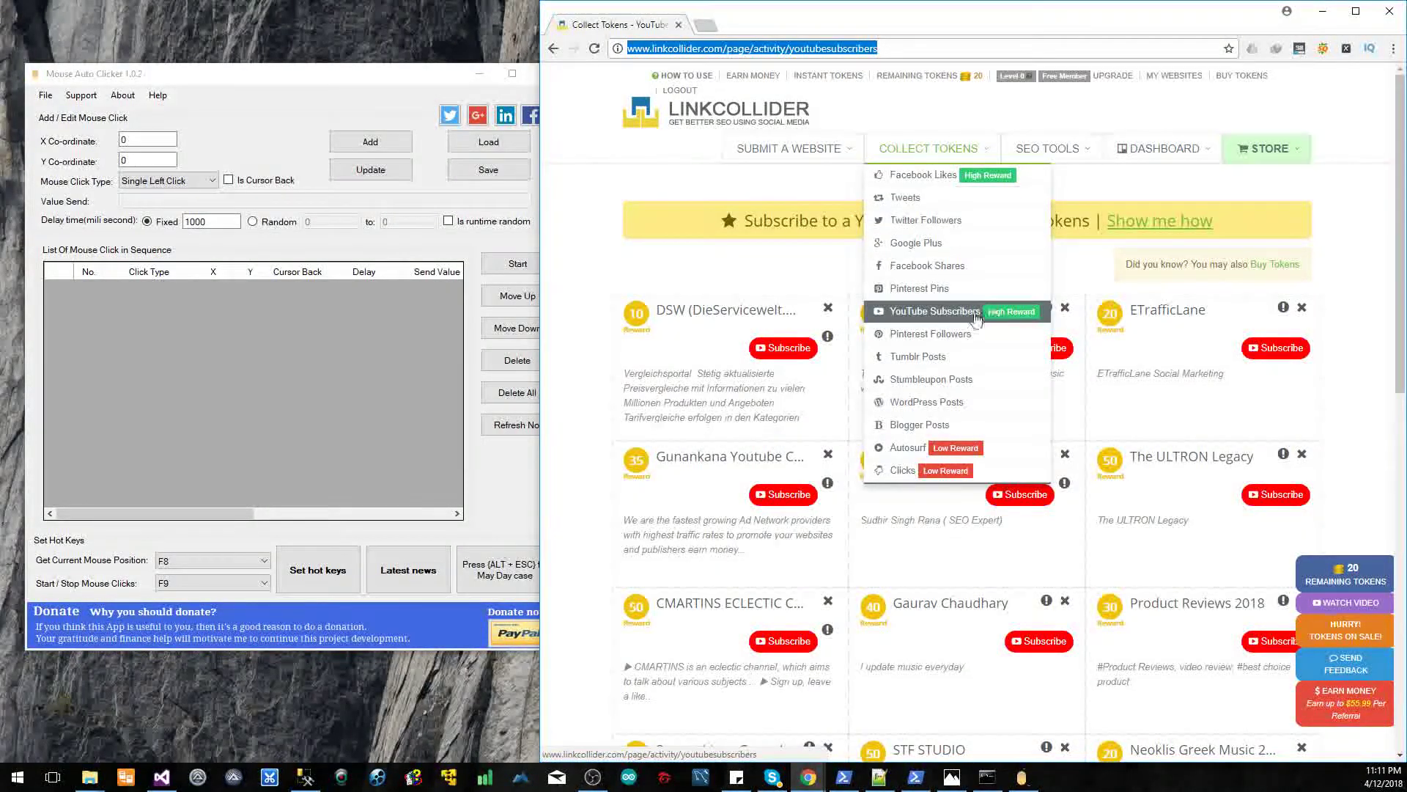
pyautogui.click(950, 317)
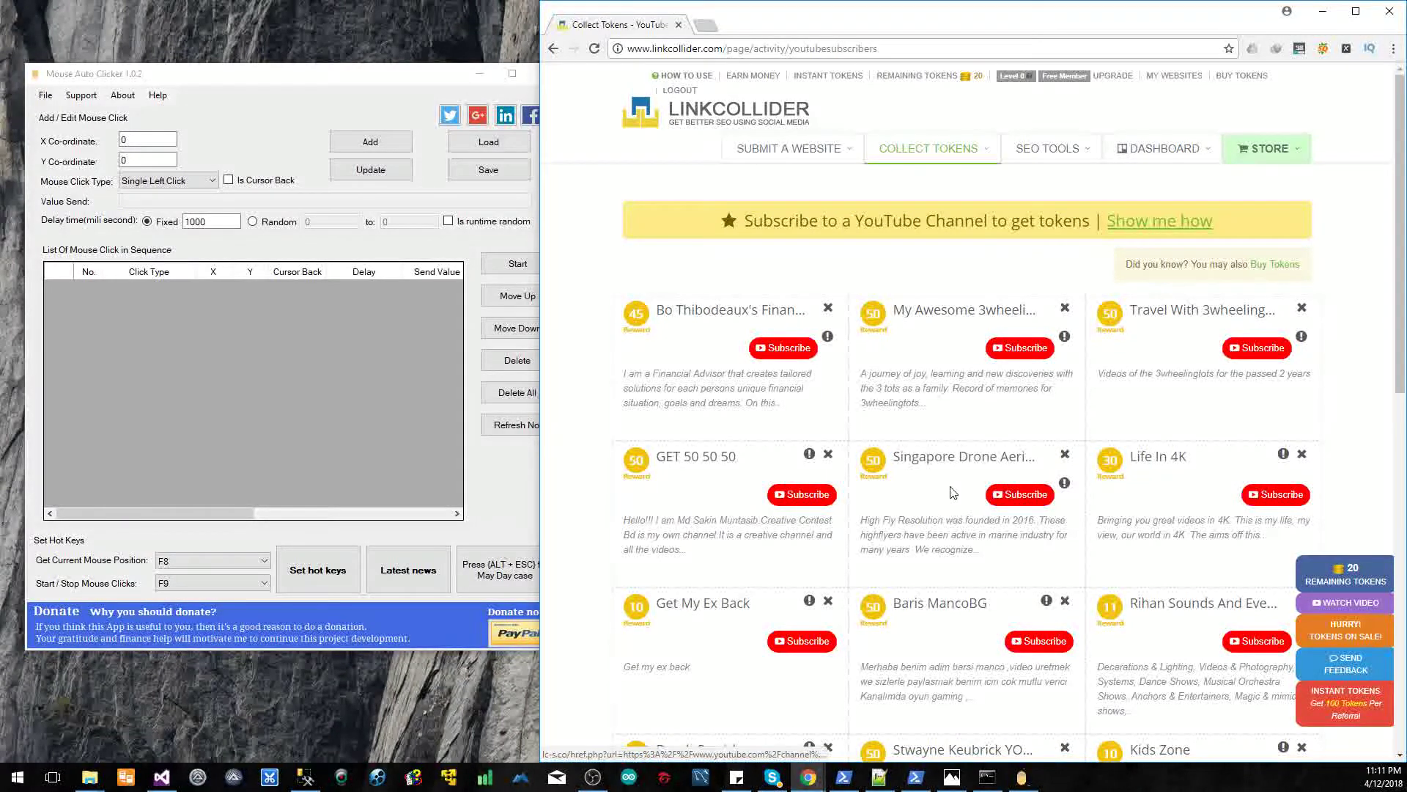
# Step: Subscribe to High Fly Resolution from the Singapore Drone card and close the YouTube tab
pyautogui.click(1020, 495)
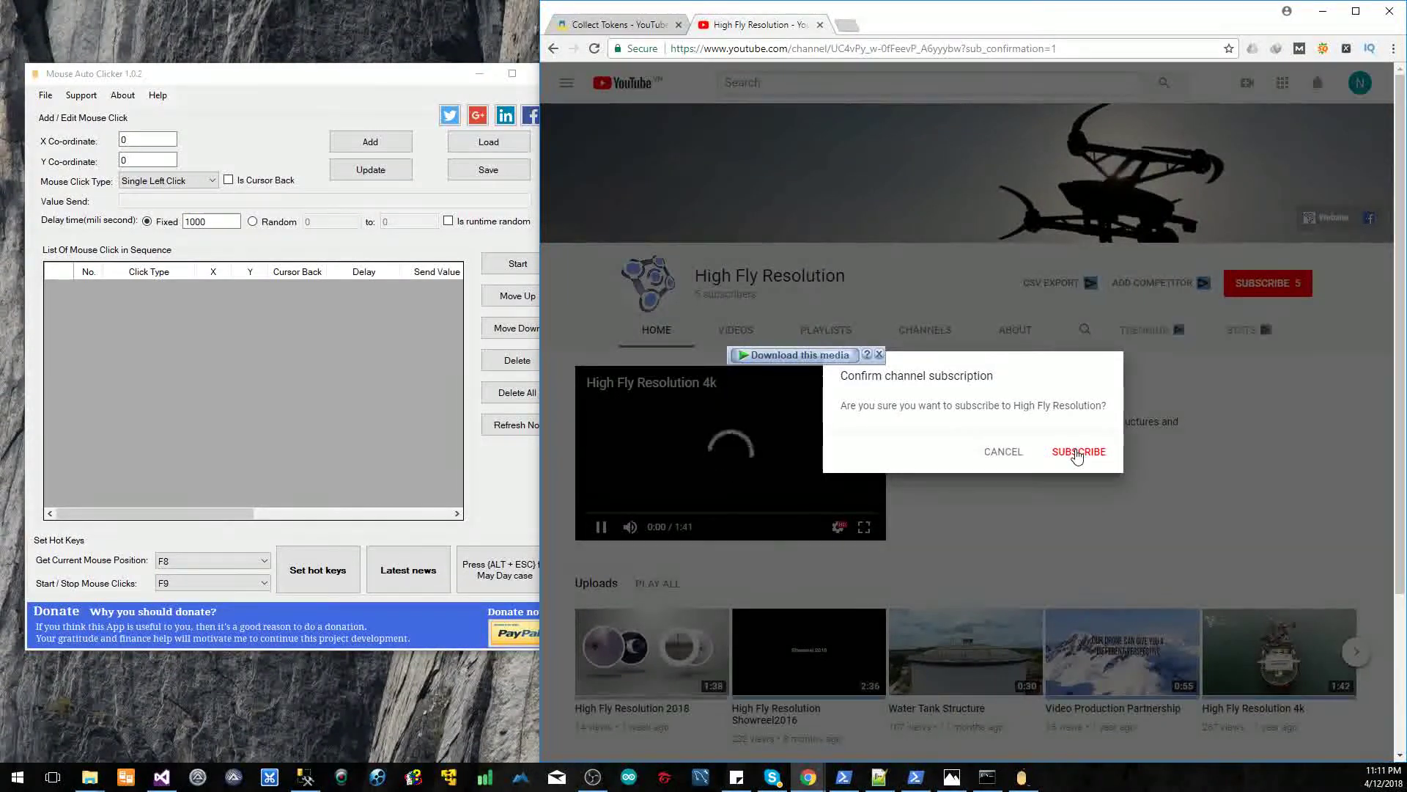
pyautogui.click(1077, 453)
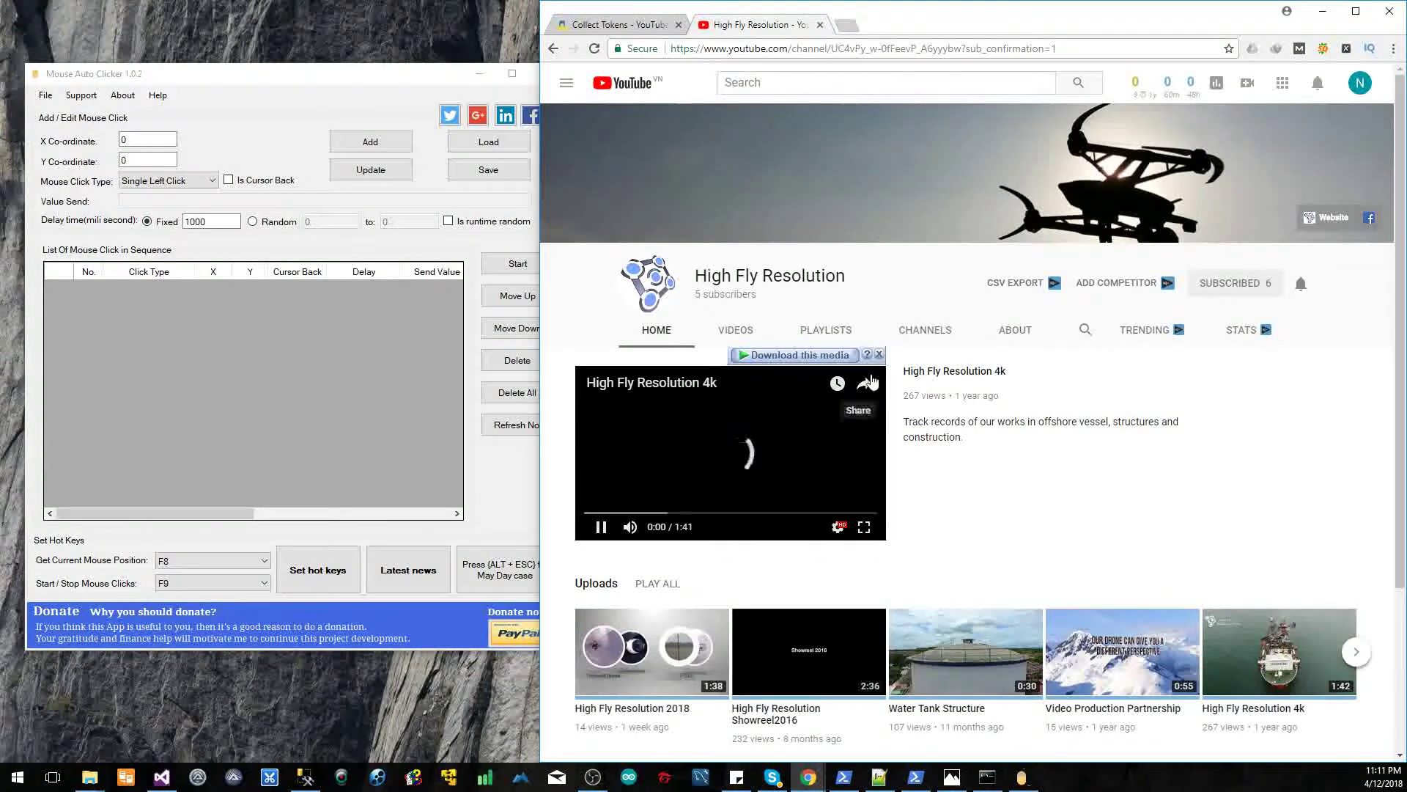
pyautogui.click(820, 26)
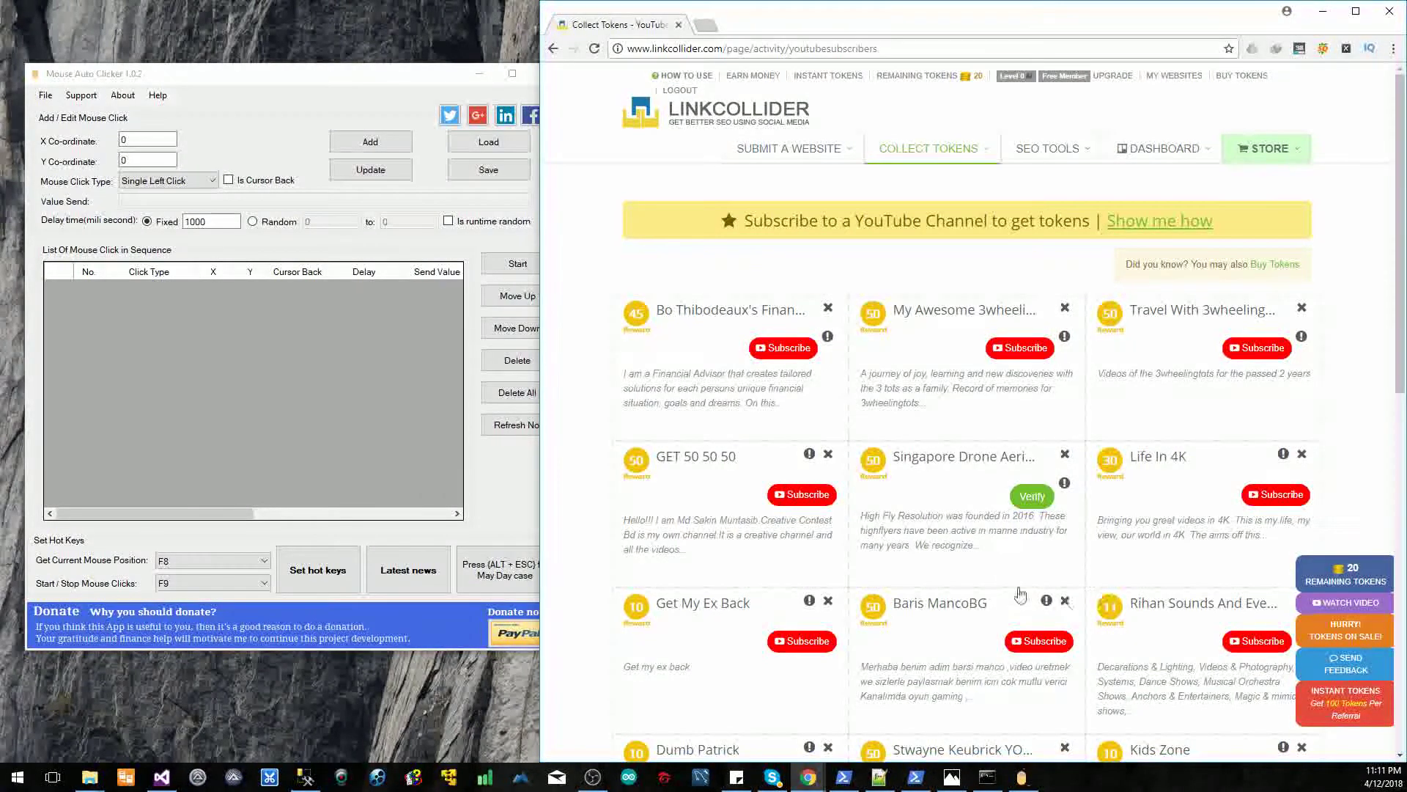
# Step: Verify the Singapore Drone subscription, raising remaining tokens to 70
pyautogui.click(1045, 497)
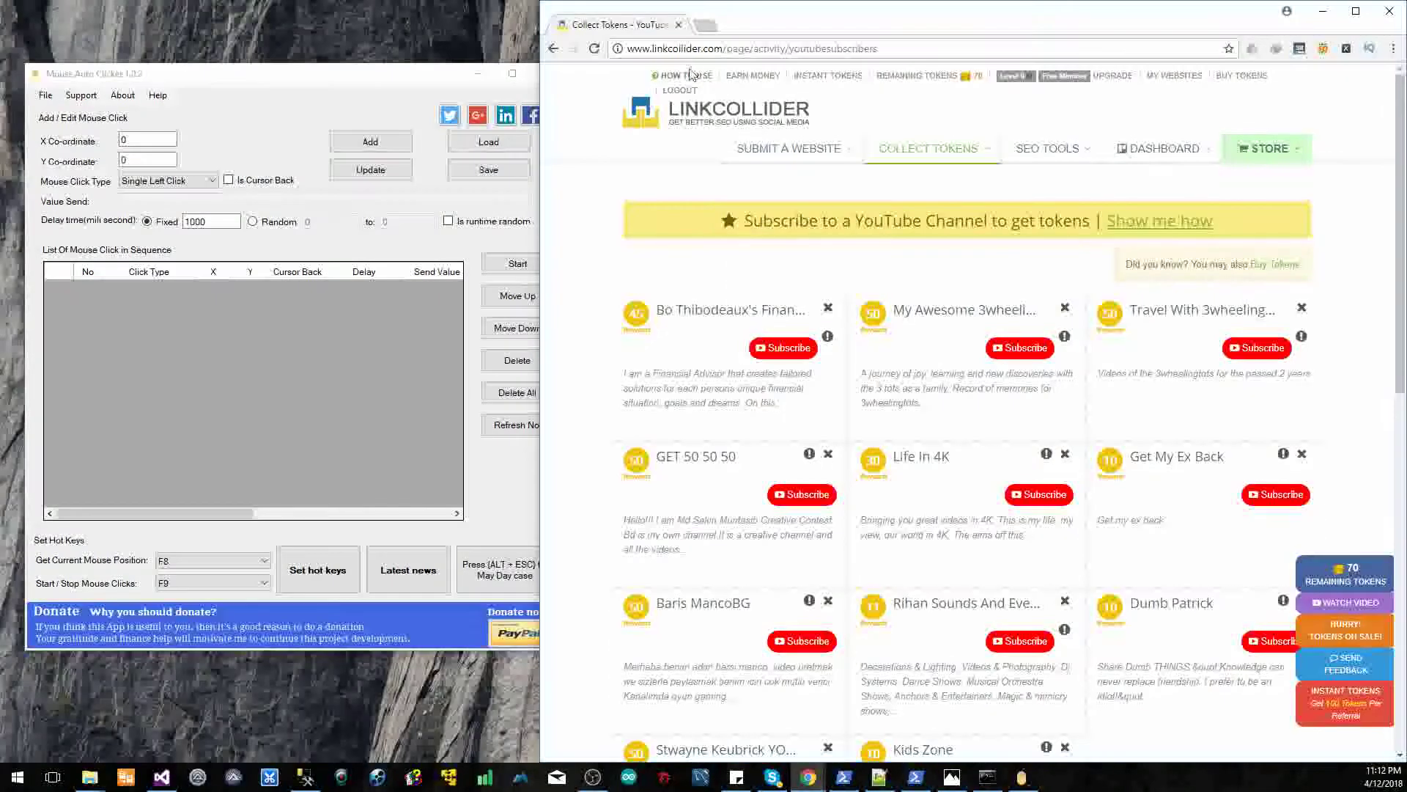
pyautogui.click(781, 48)
pyautogui.moveTo(804, 255)
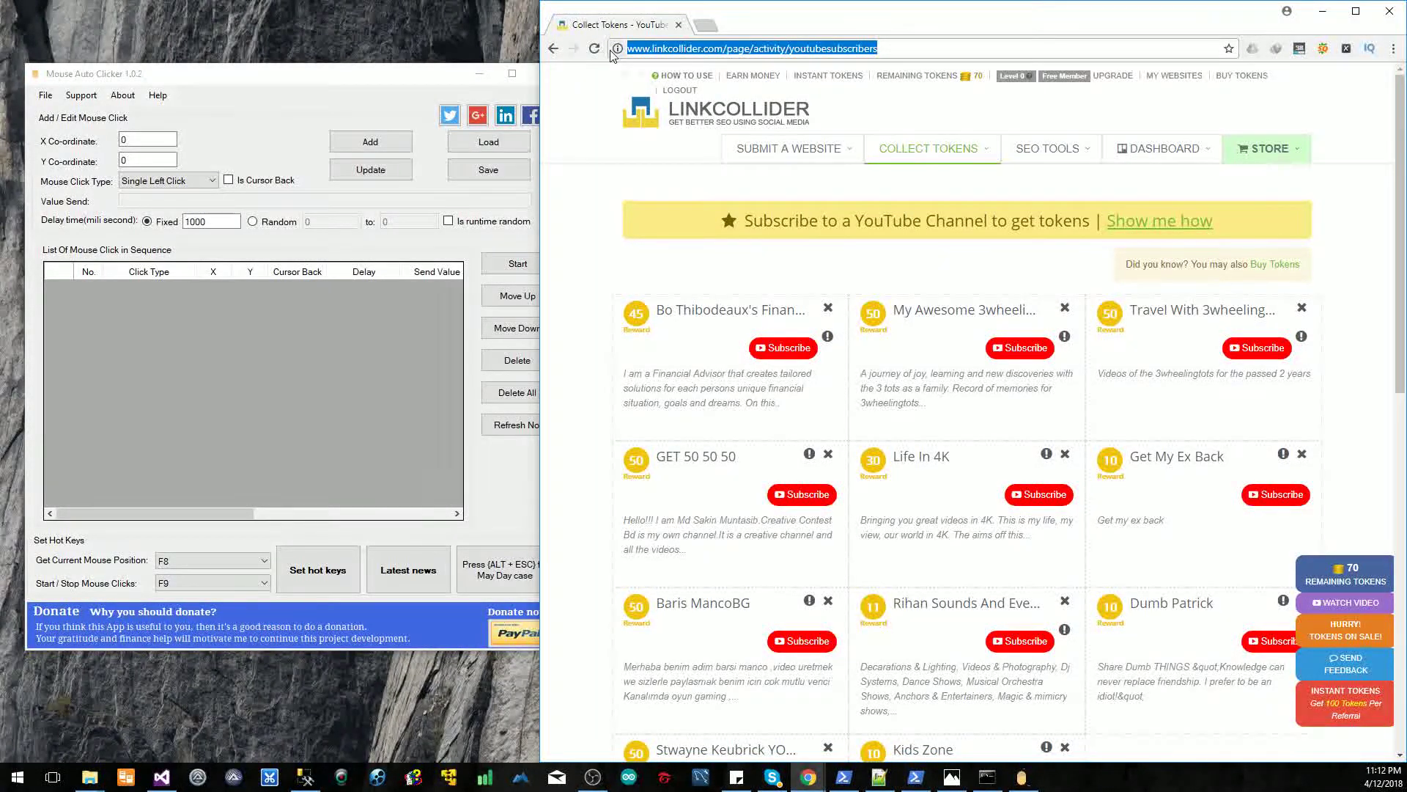
# Step: Add row 1: single left click at 3154, 68 with a 1000 ms fixed delay
pyautogui.click(916, 49)
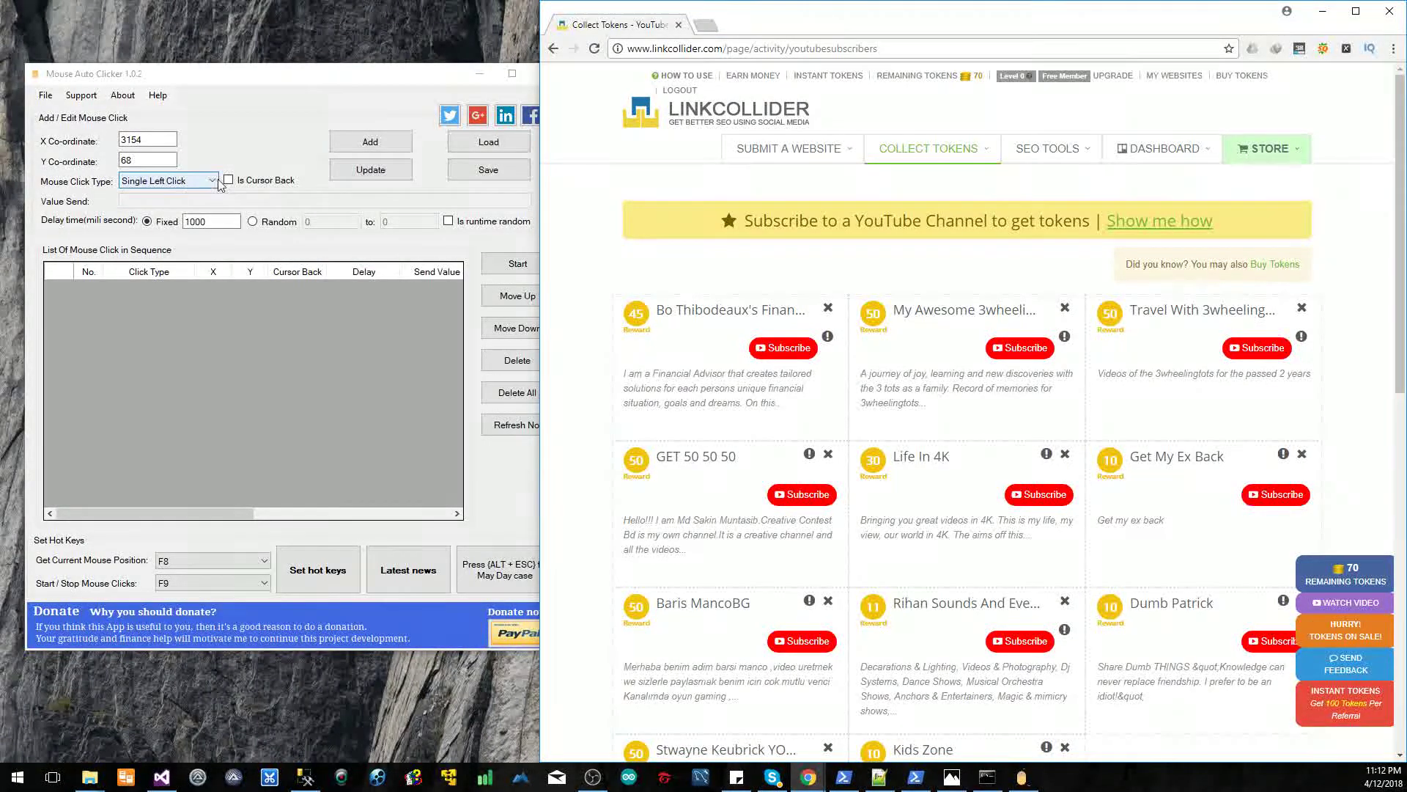
pyautogui.click(222, 222)
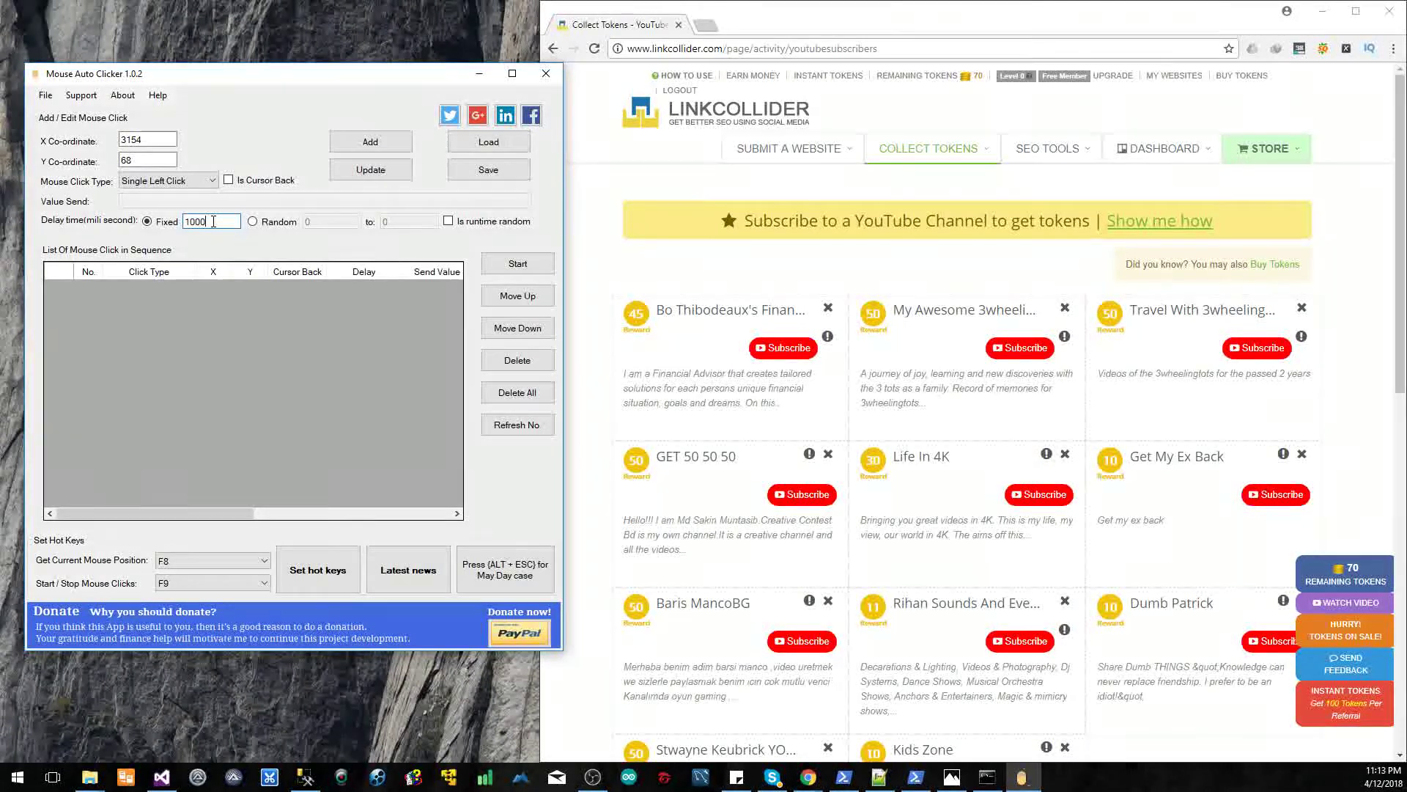
pyautogui.click(364, 146)
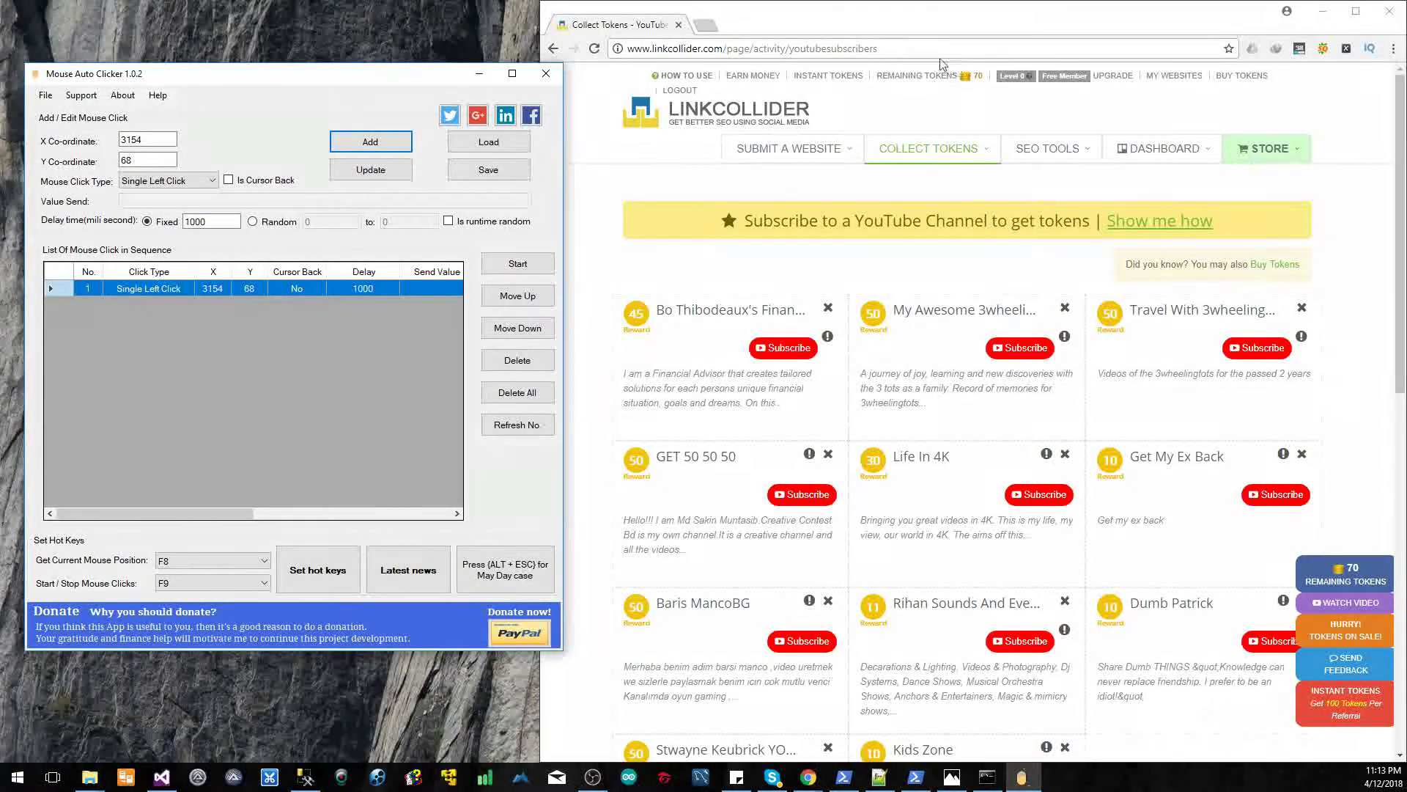
pyautogui.click(907, 50)
pyautogui.hotkey('ctrl', 'c')
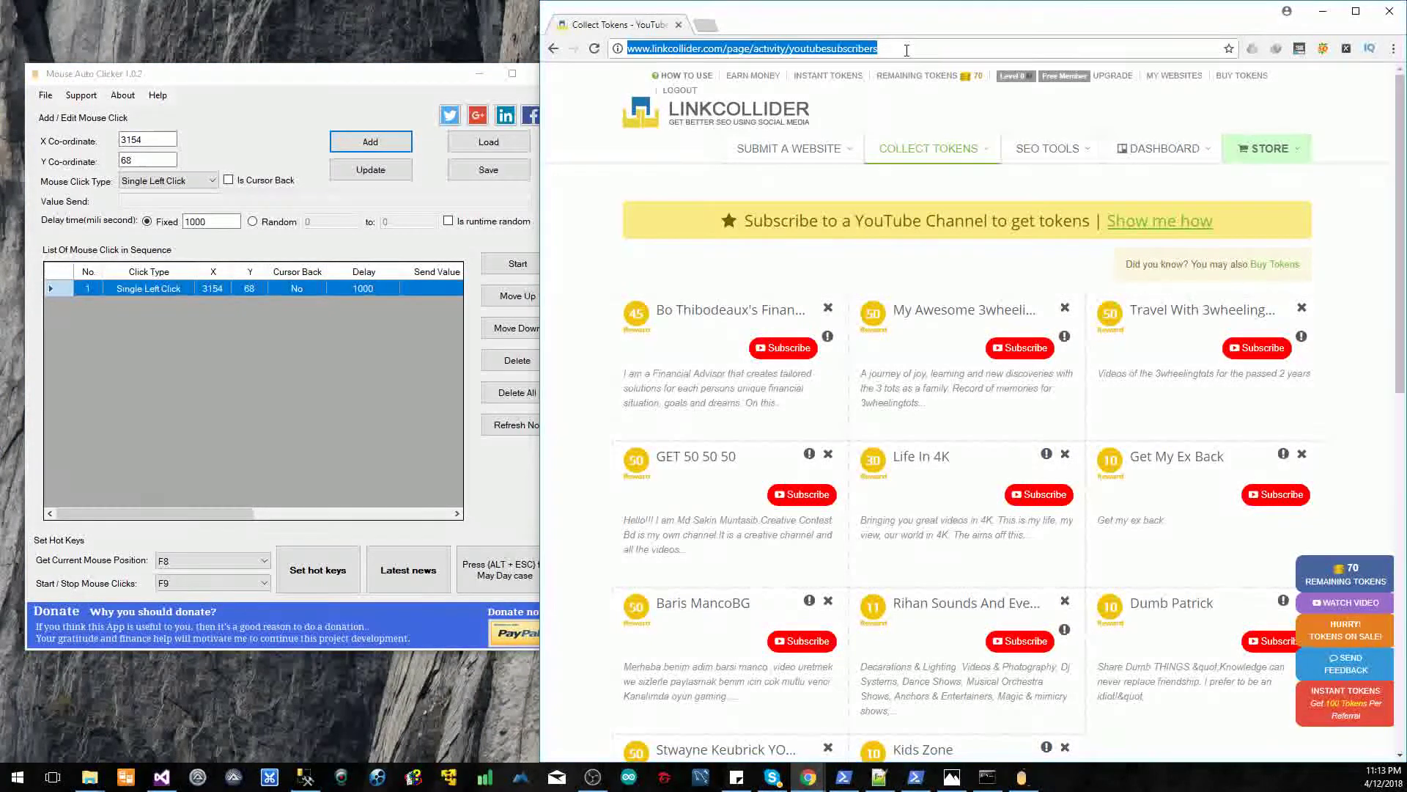
pyautogui.press('End')
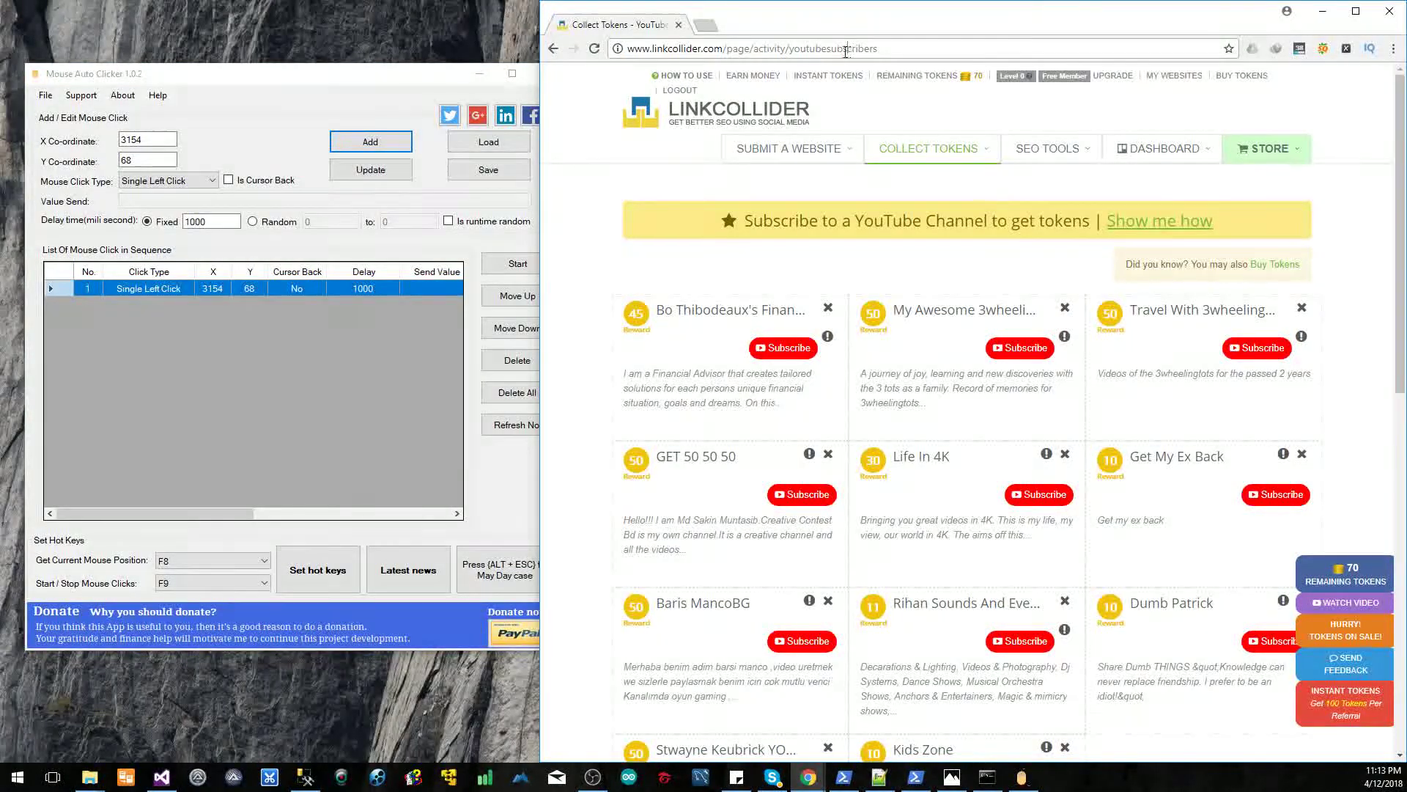
# Step: Add a Send step with ^a, the LinkCollider subscribers URL and {ENTER}, delayed 10000 ms
pyautogui.click(167, 181)
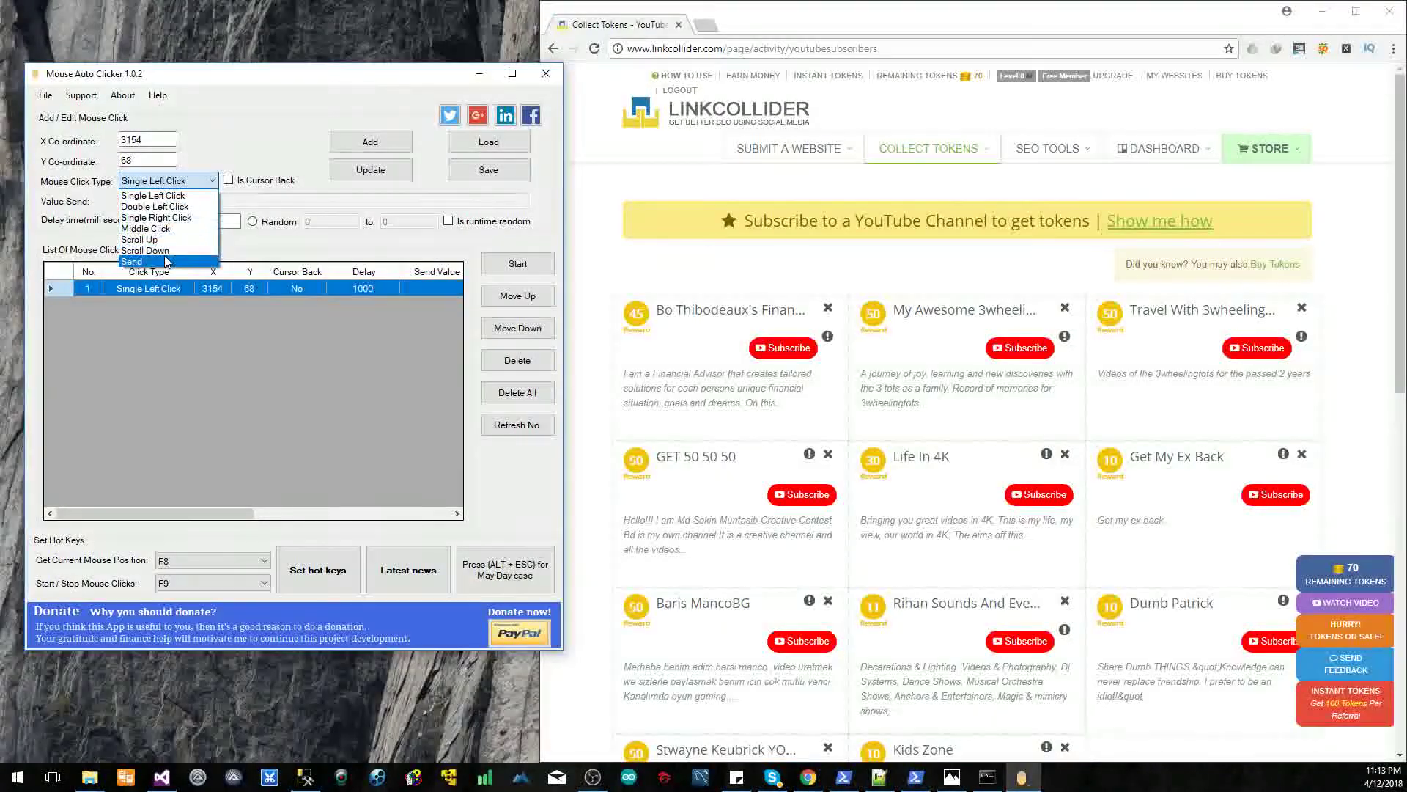
pyautogui.click(167, 261)
pyautogui.click(215, 200)
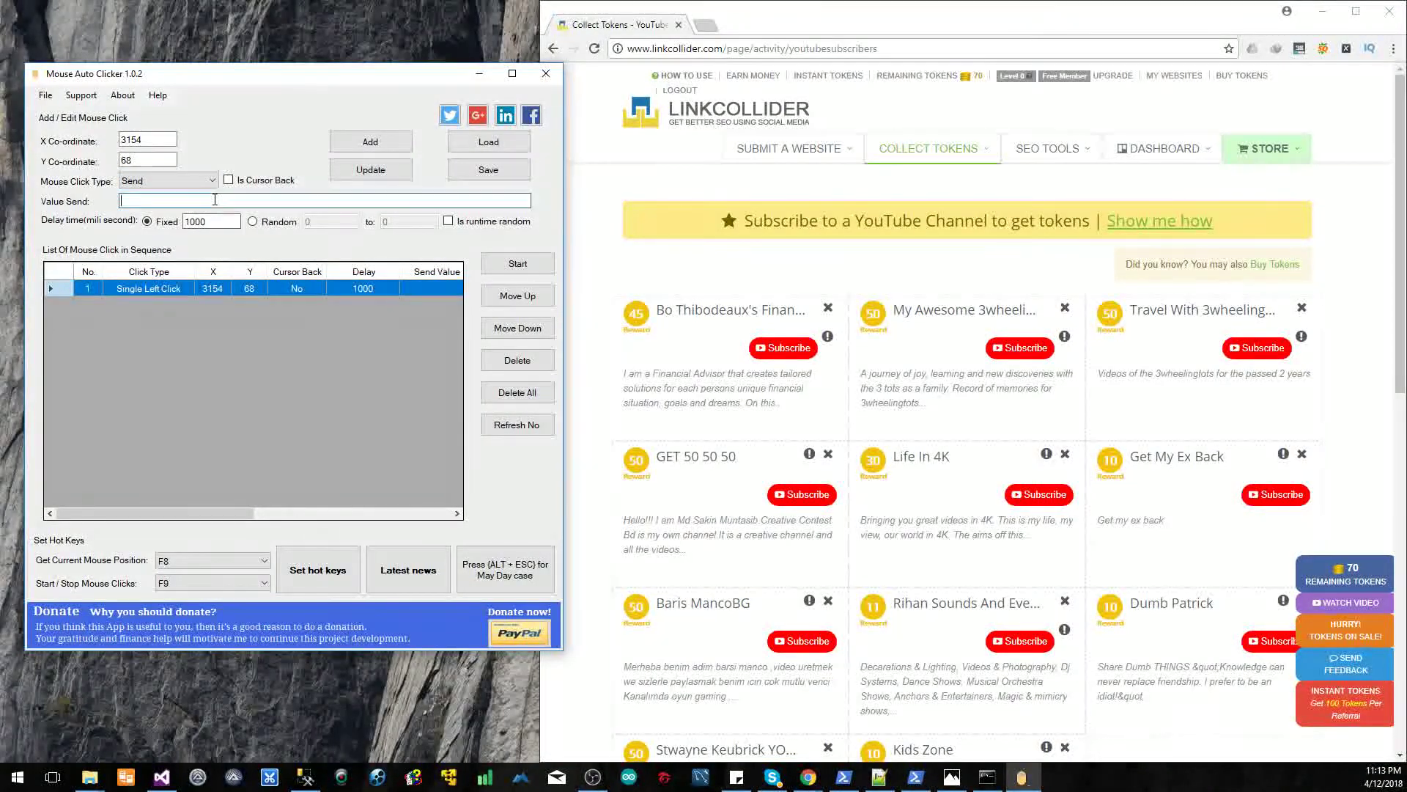
pyautogui.write('^')
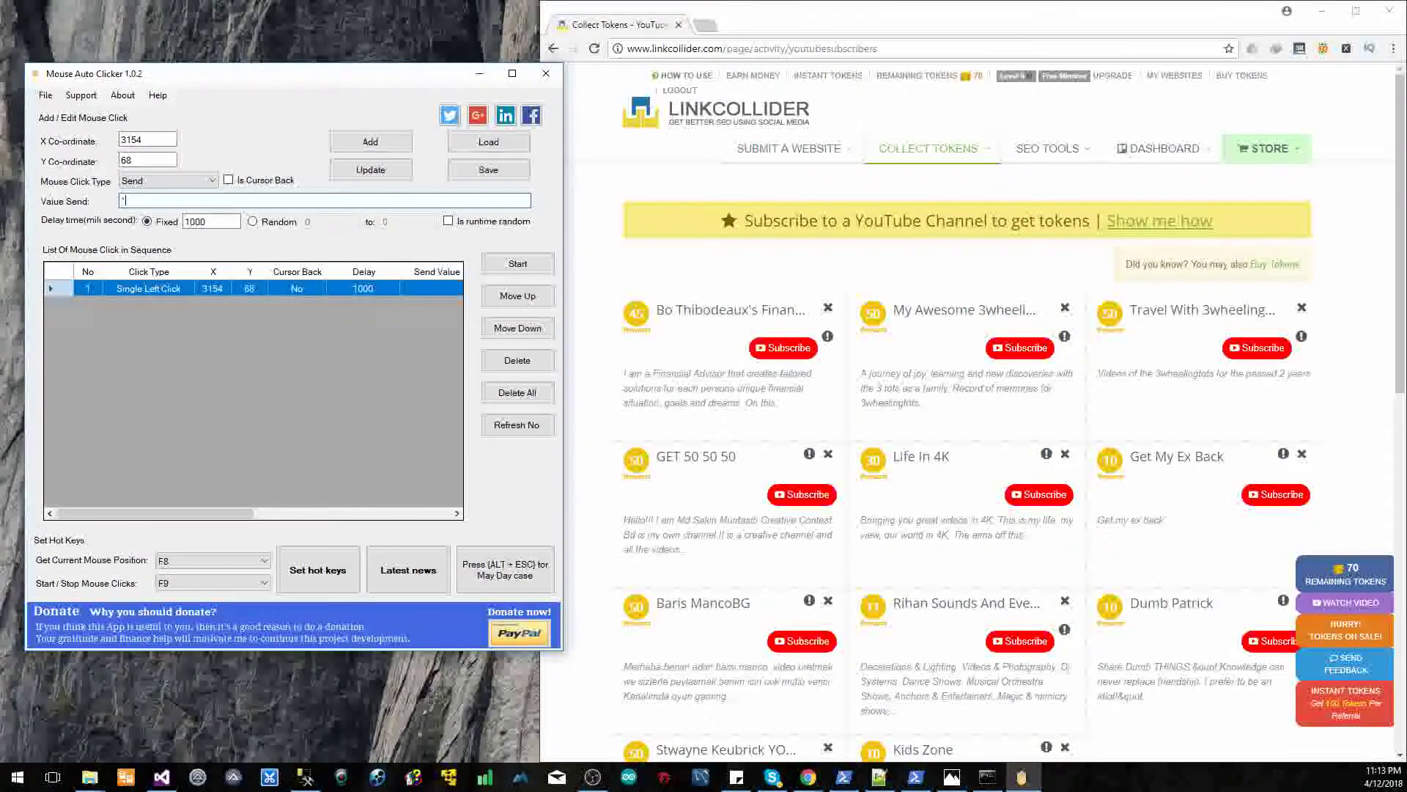
pyautogui.write('a')
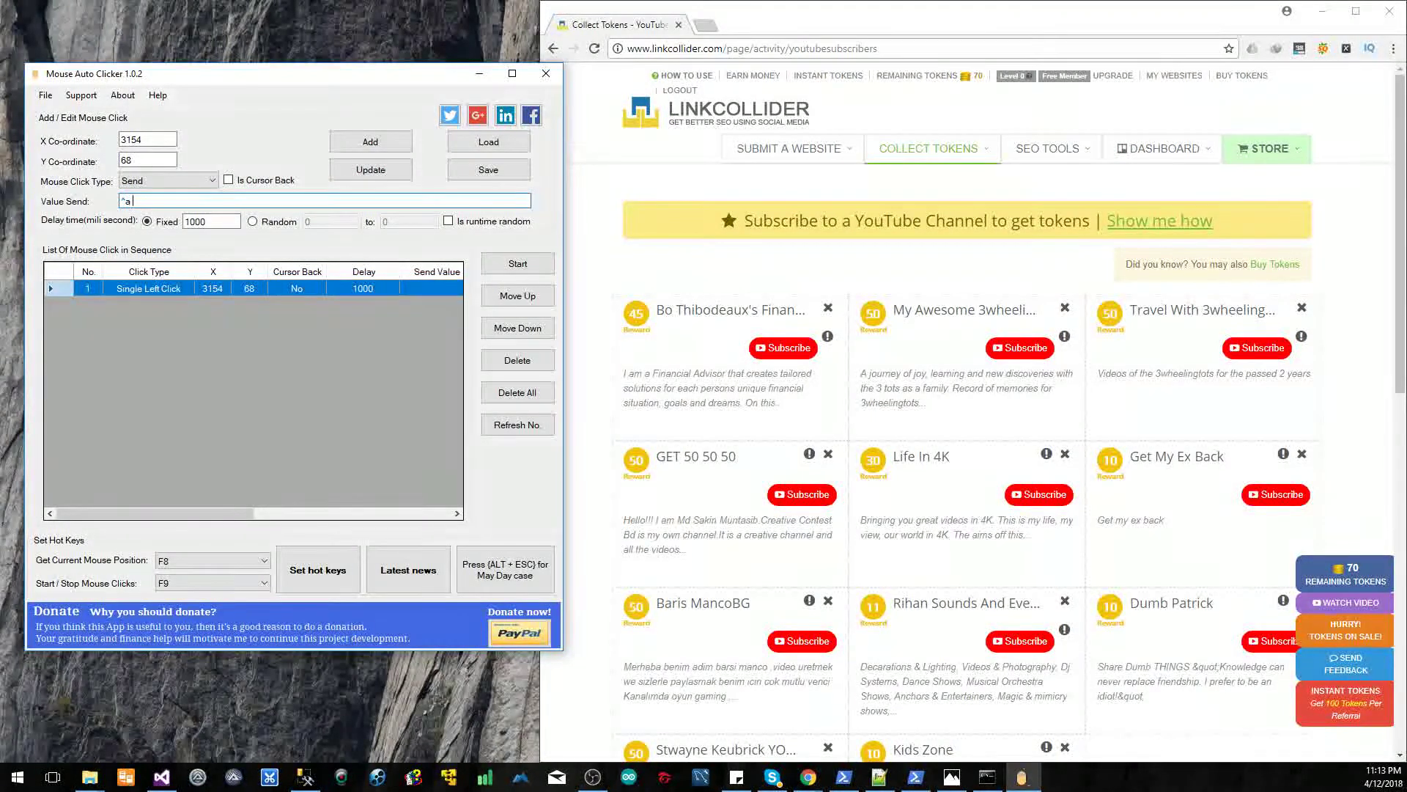
pyautogui.hotkey('ctrl', 'v')
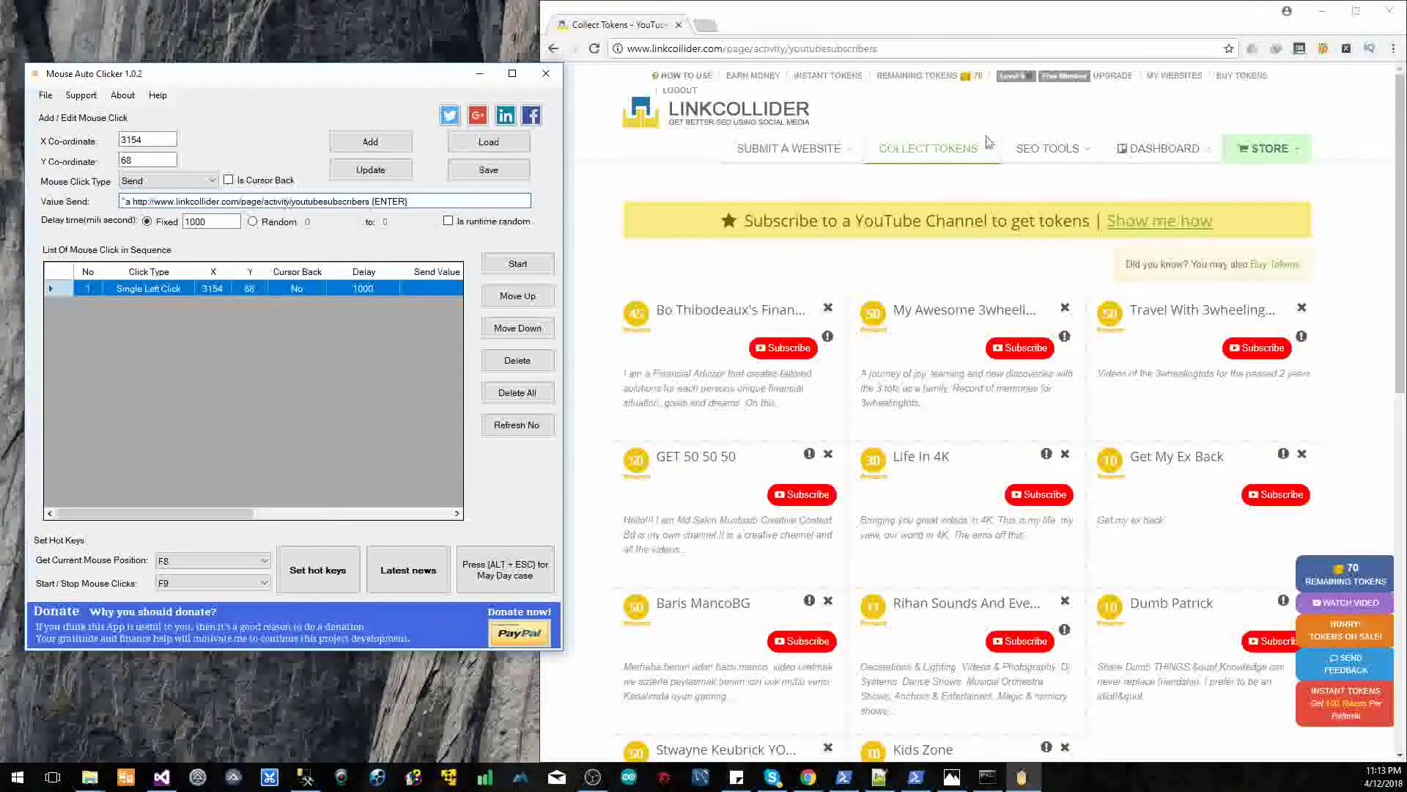
pyautogui.click(217, 225)
pyautogui.doubleClick(217, 225)
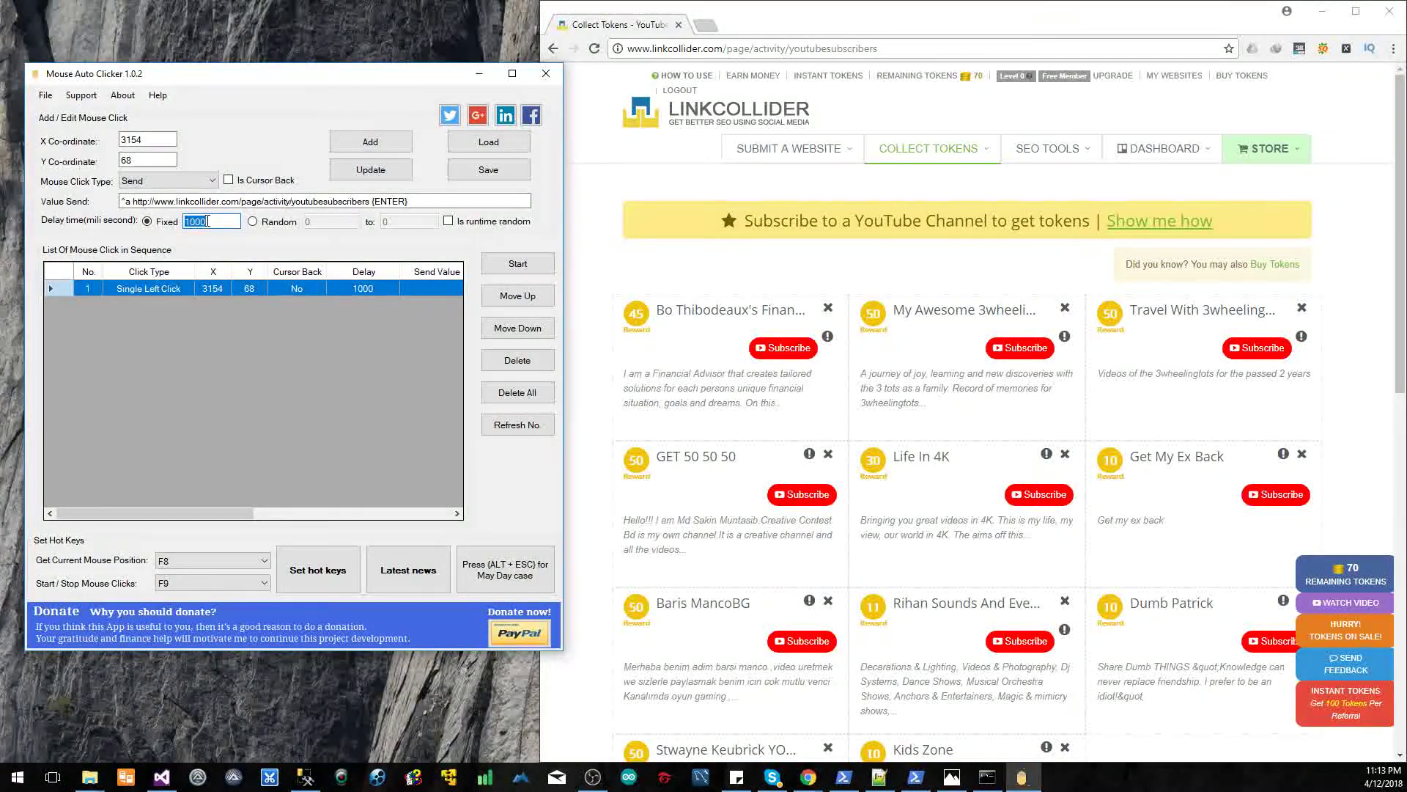
pyautogui.click(209, 221)
pyautogui.write('0')
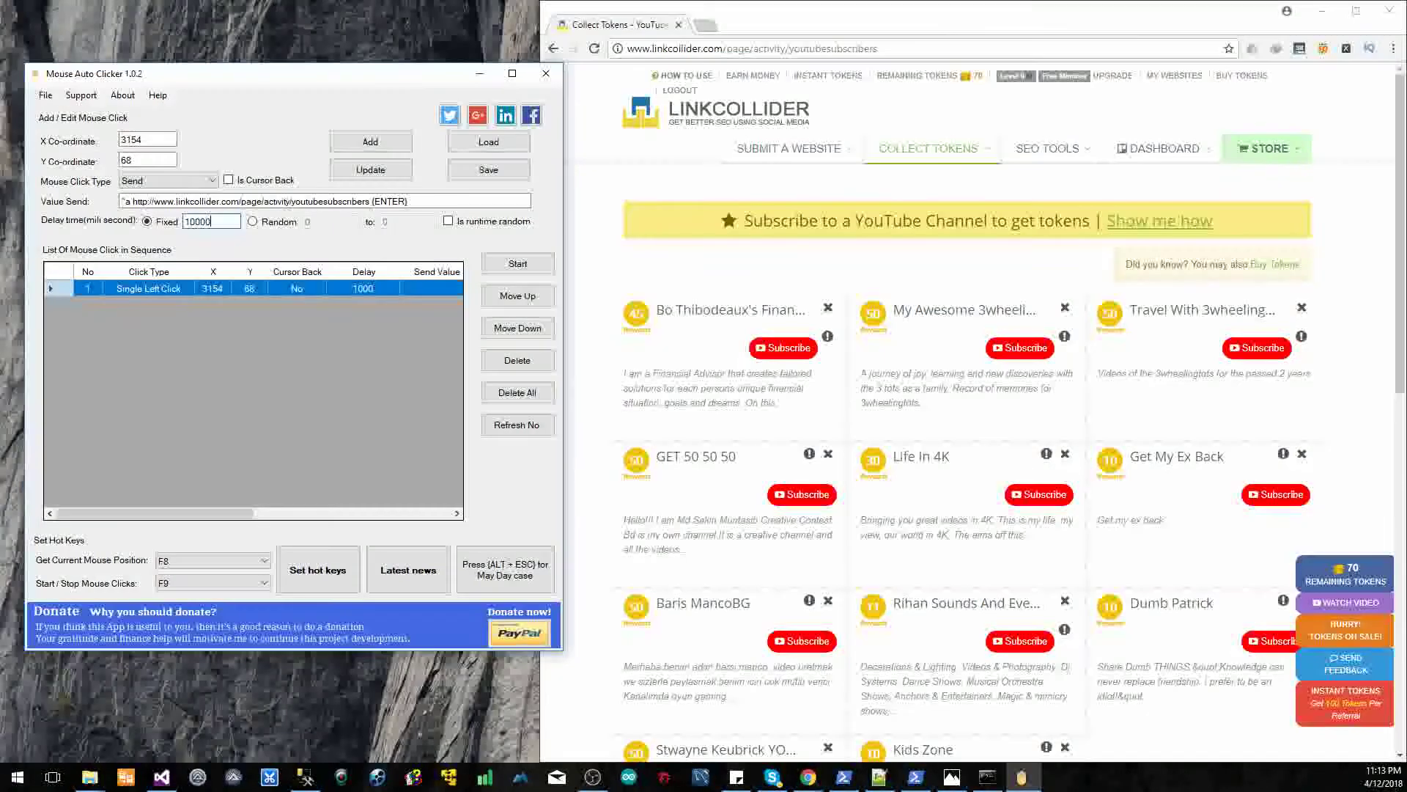
pyautogui.click(370, 141)
# Step: Test the two steps in Chrome, reloading the subscribers page twice with row 2 selected
pyautogui.click(904, 46)
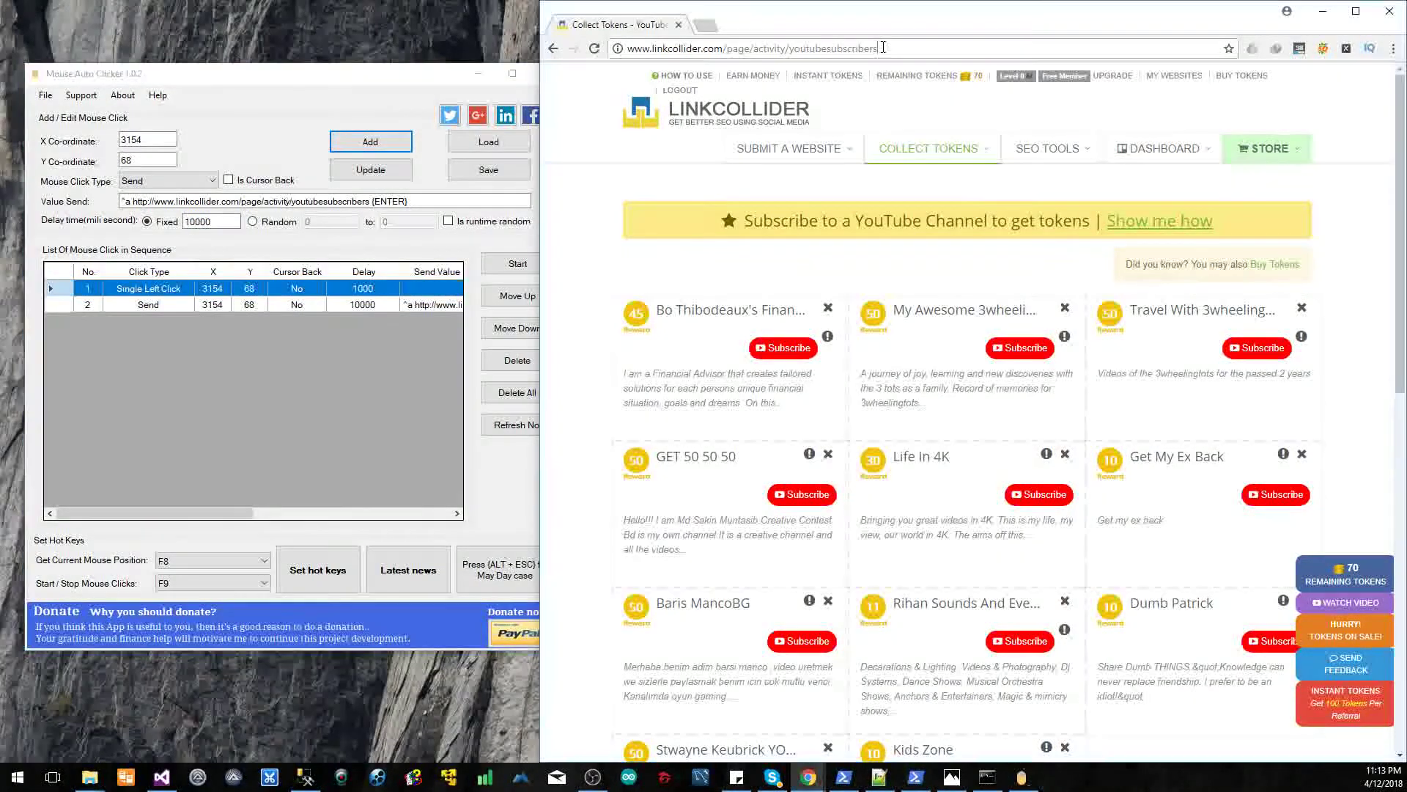
pyautogui.press('Return')
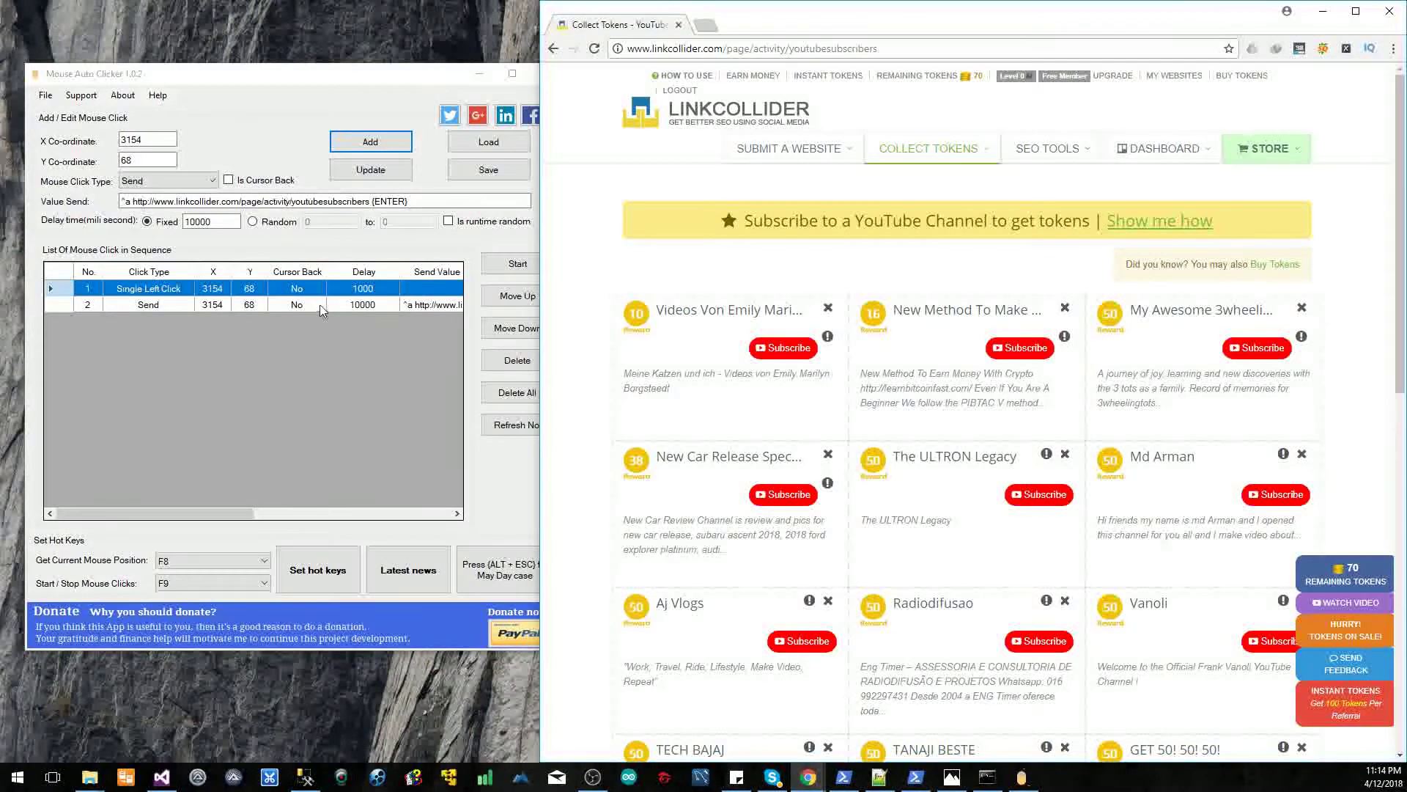
pyautogui.click(351, 305)
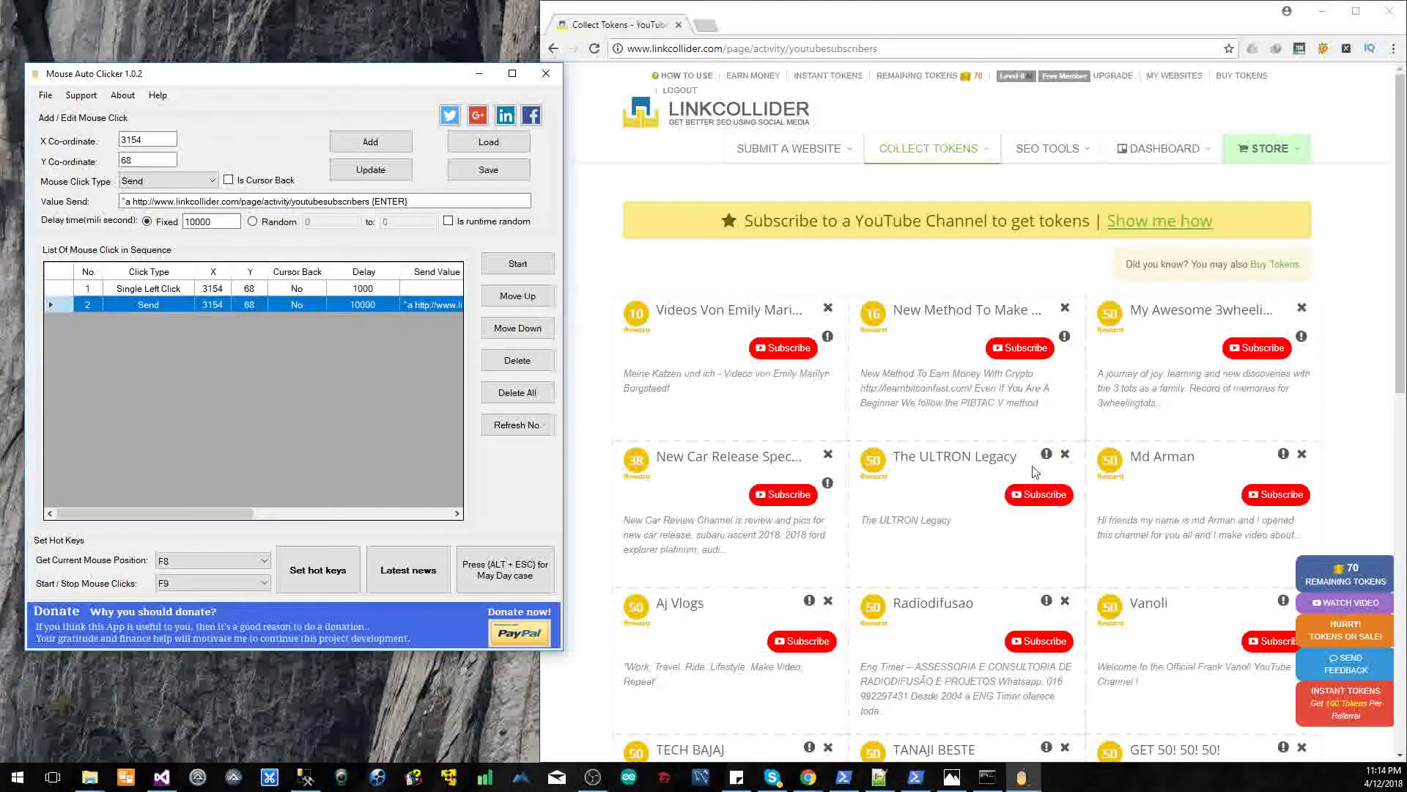
pyautogui.click(598, 54)
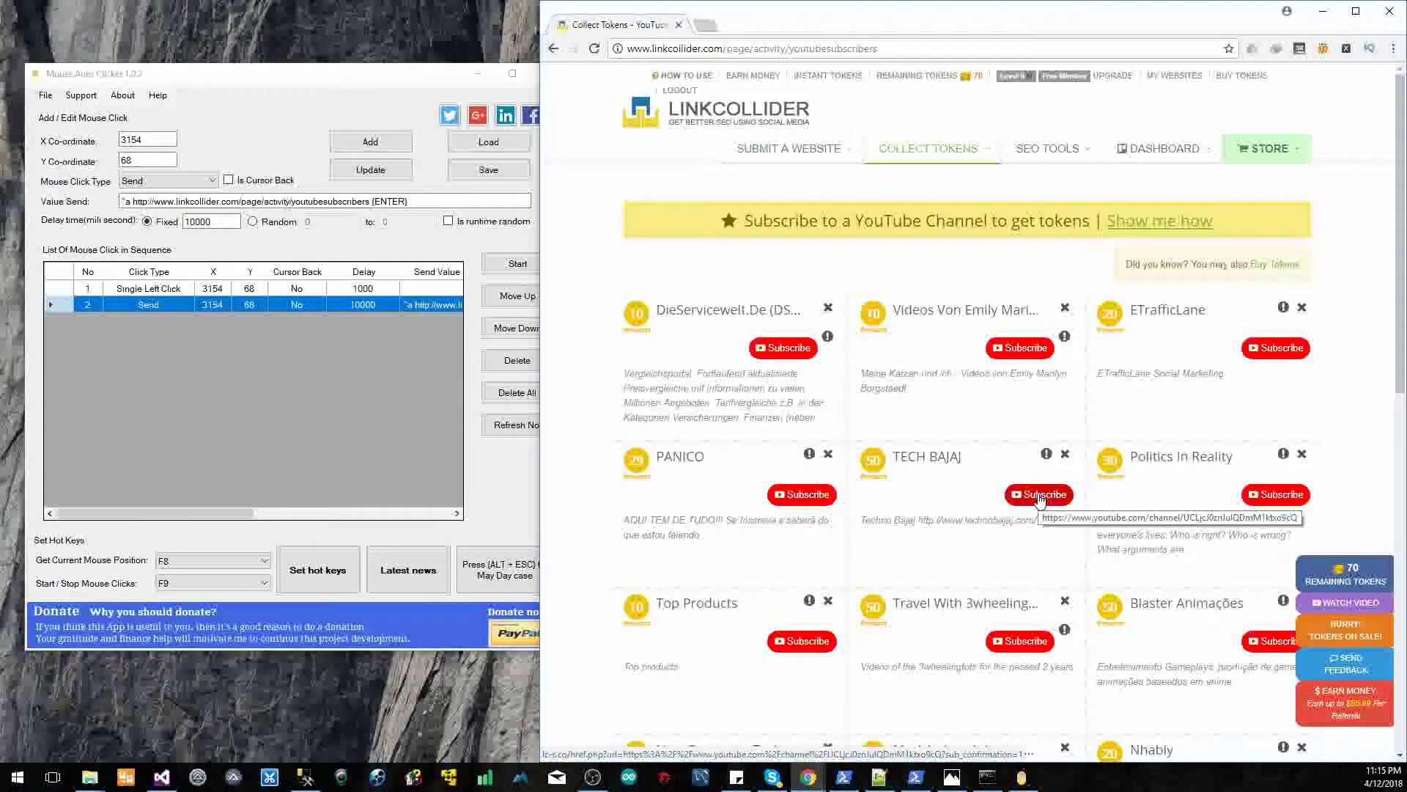
# Step: Capture the Subscribe button at 3336, 673 with F8 and add it as a single left click, 7000 ms delay
pyautogui.press('F8')
pyautogui.moveTo(750, 192)
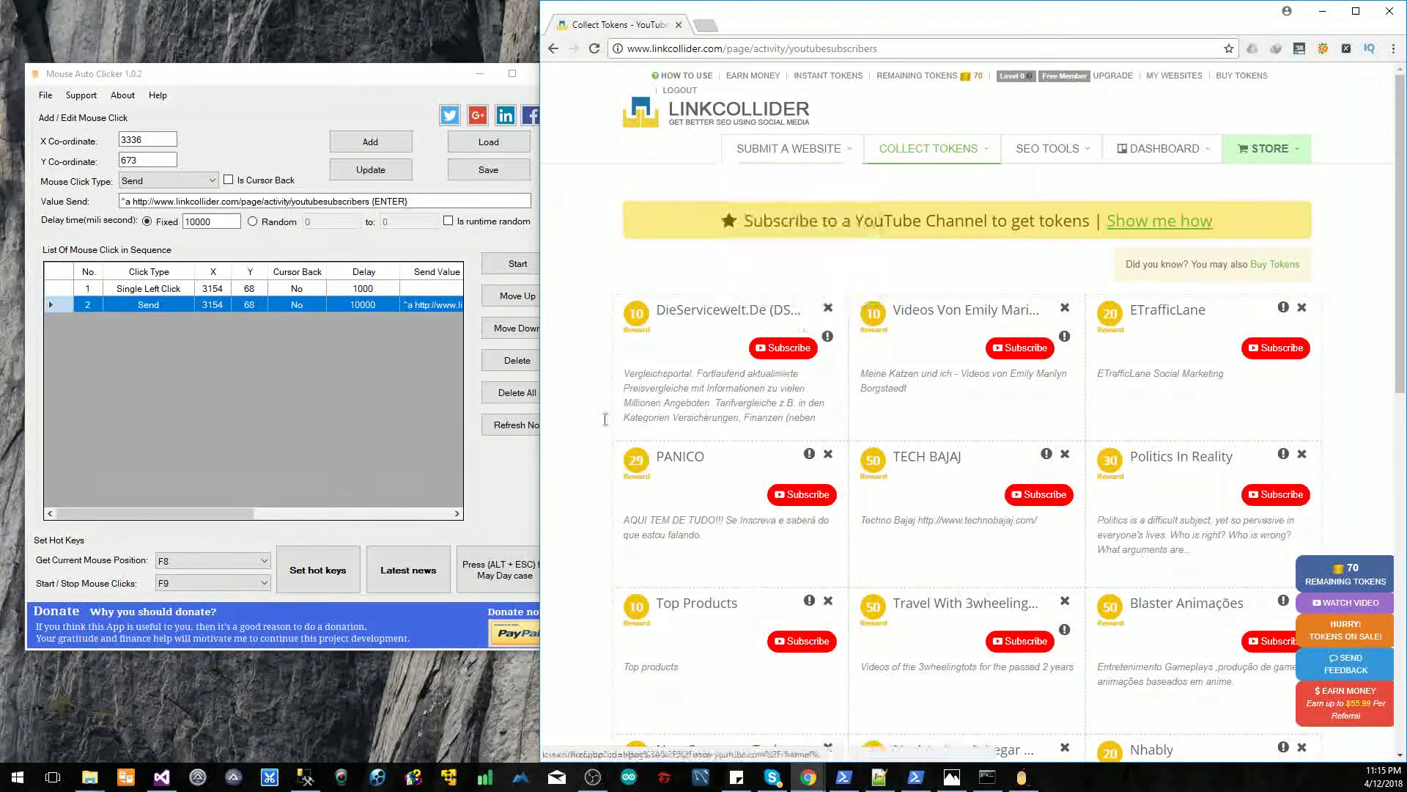
pyautogui.click(206, 183)
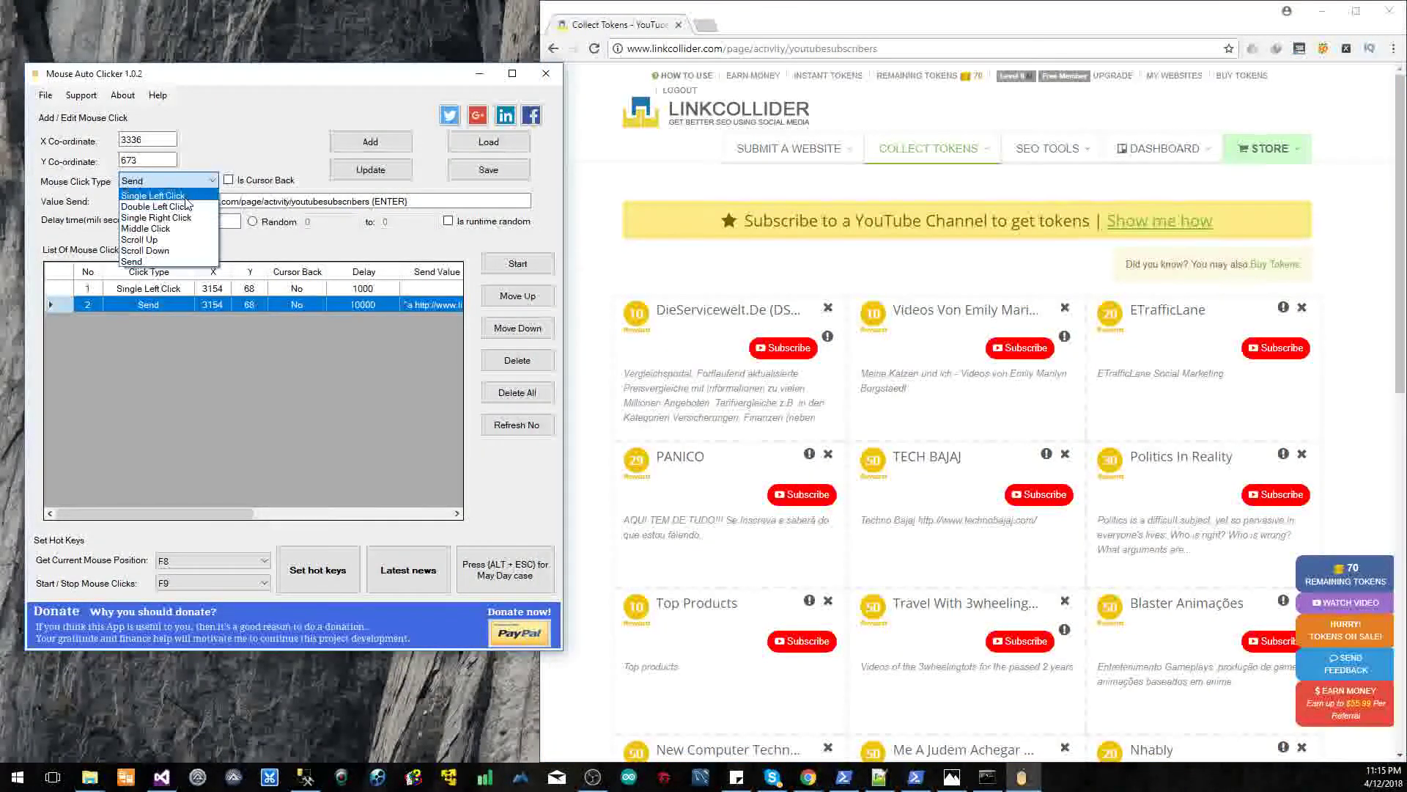
pyautogui.click(152, 195)
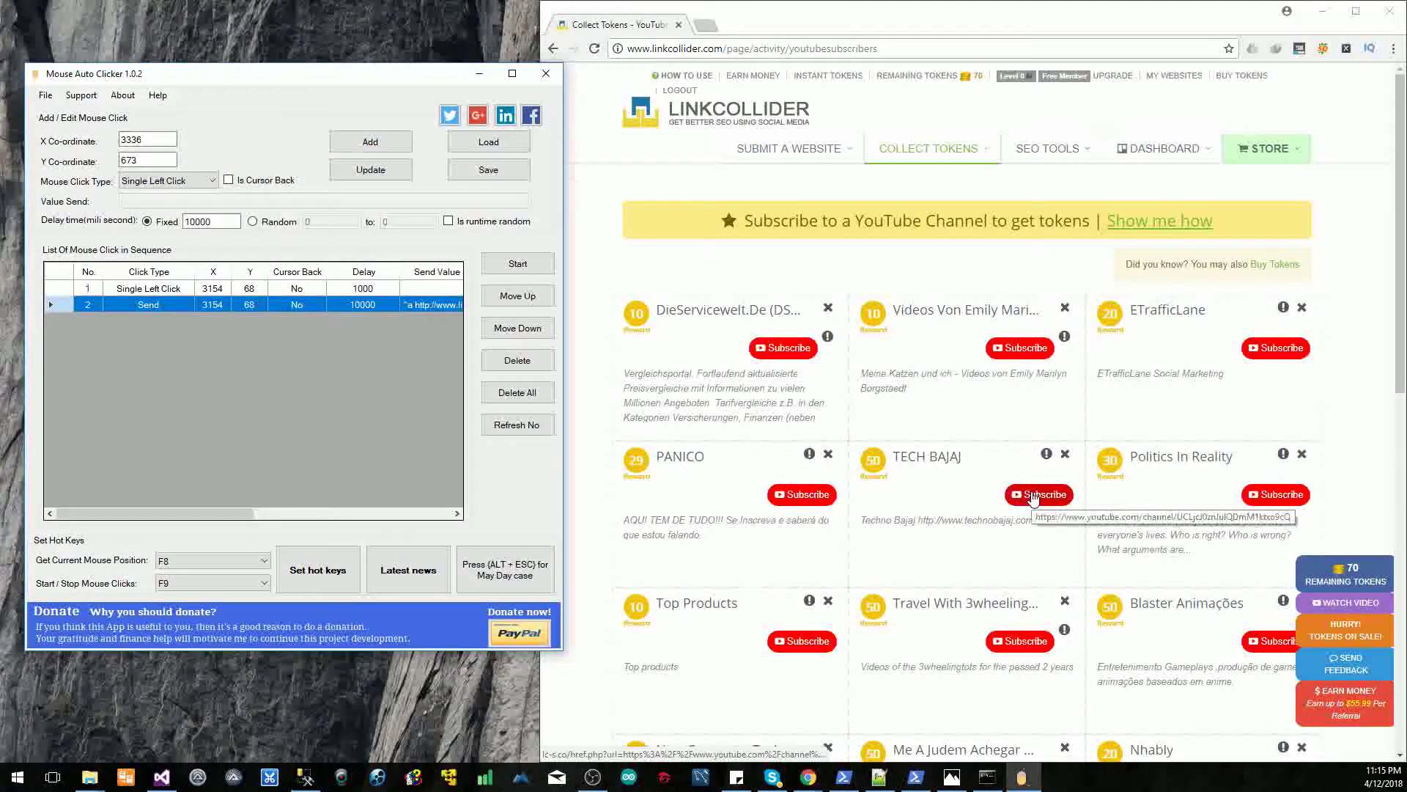
pyautogui.click(188, 221)
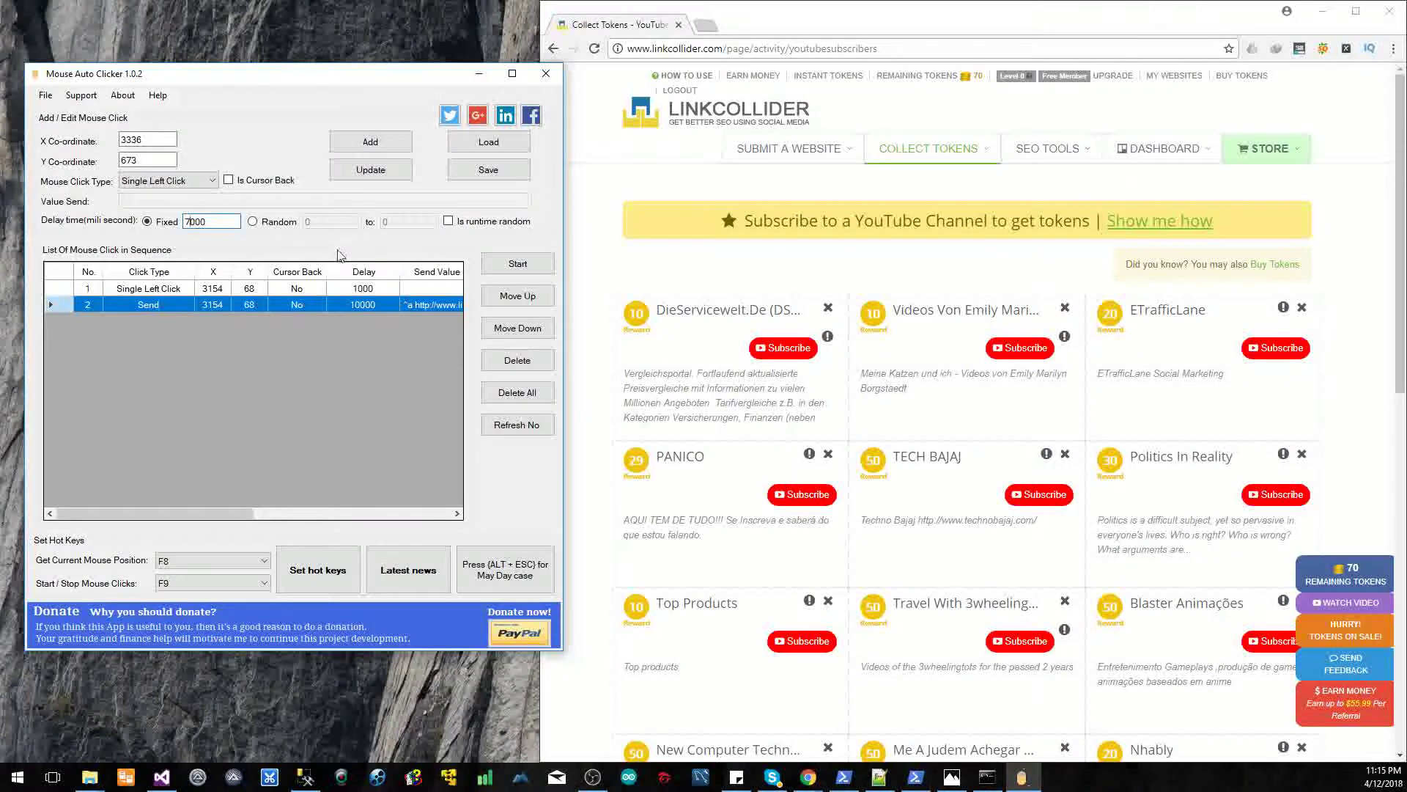
pyautogui.click(370, 142)
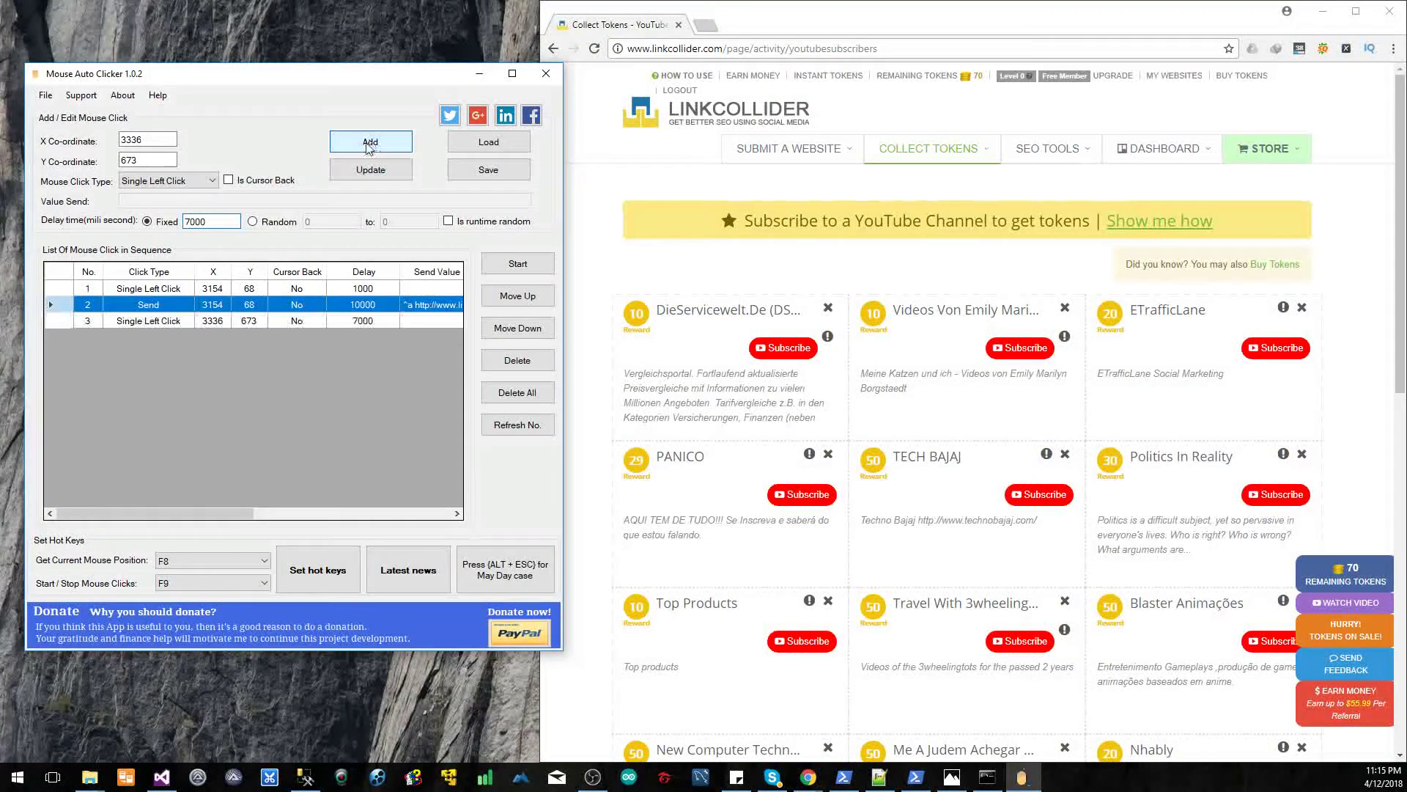
# Step: Add step 4, a left click at 3369, 616 after 5000 ms, while subscribing to Bajaj Techno
pyautogui.click(1031, 495)
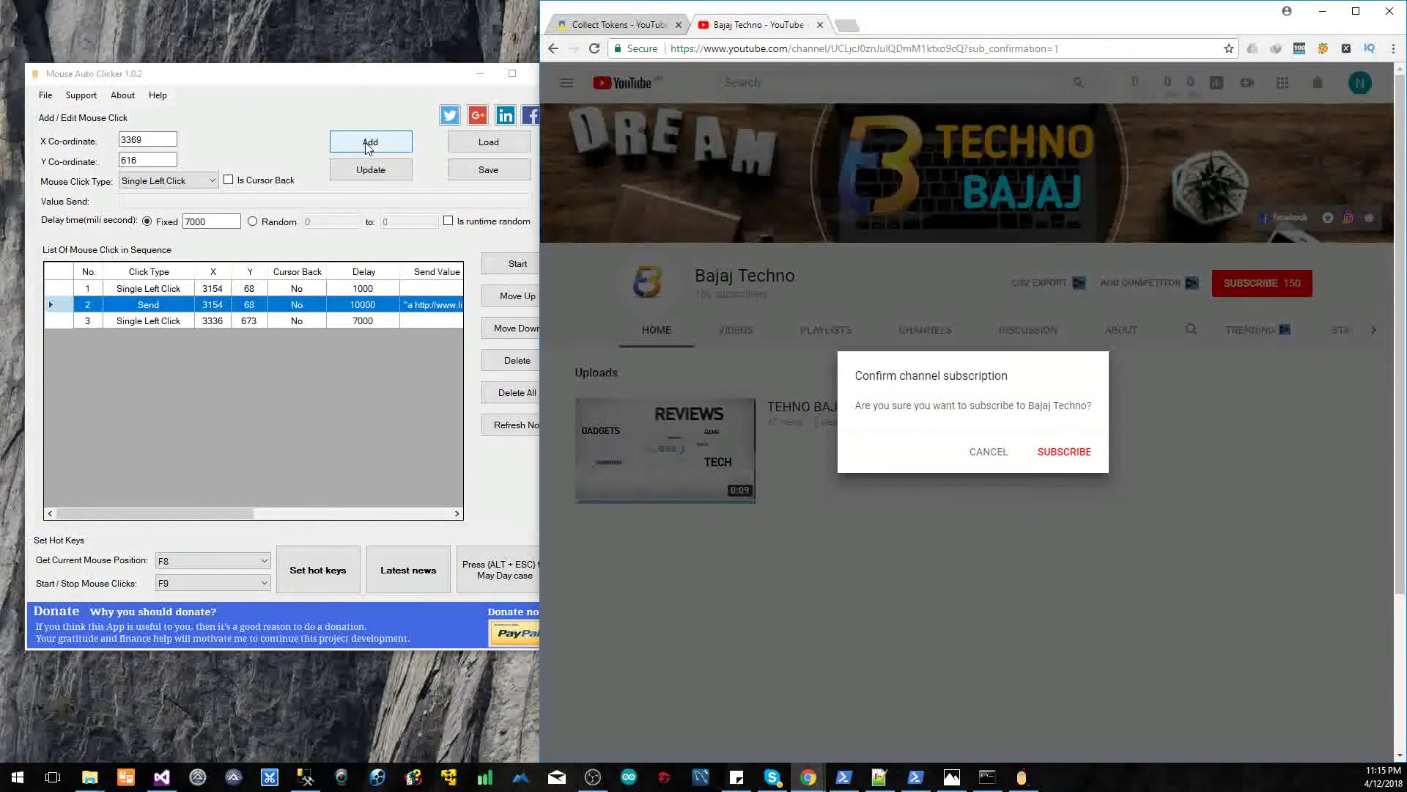
pyautogui.click(188, 222)
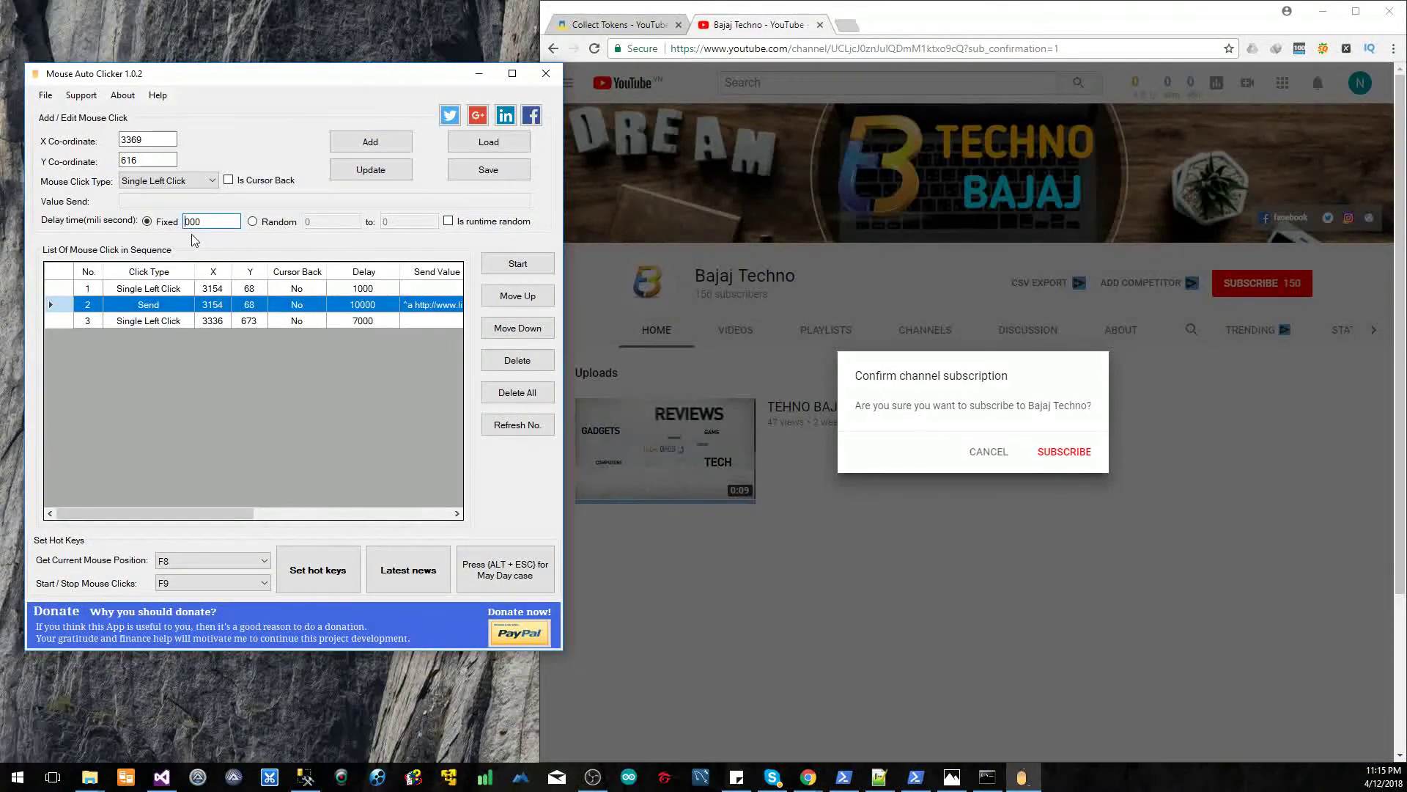
pyautogui.click(370, 142)
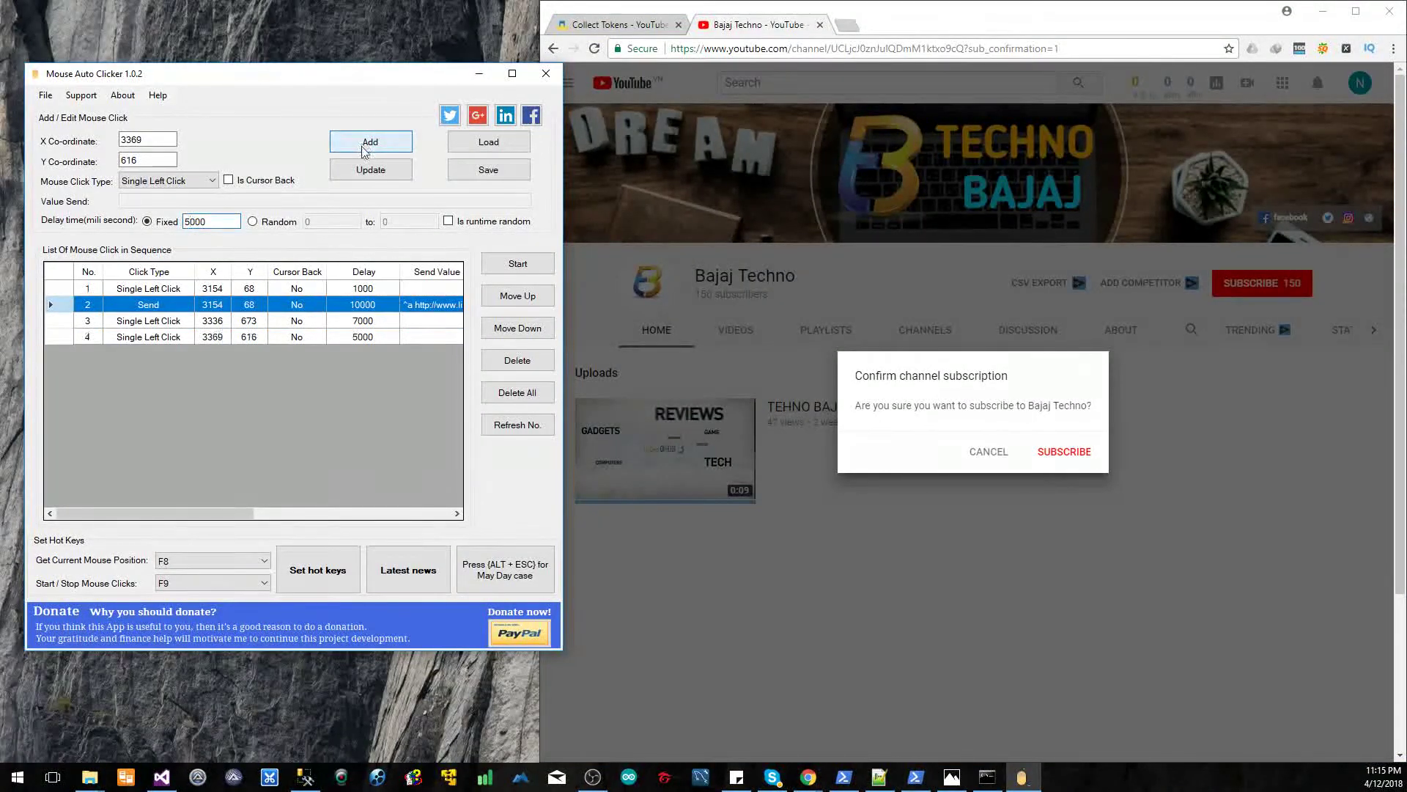
pyautogui.click(1069, 452)
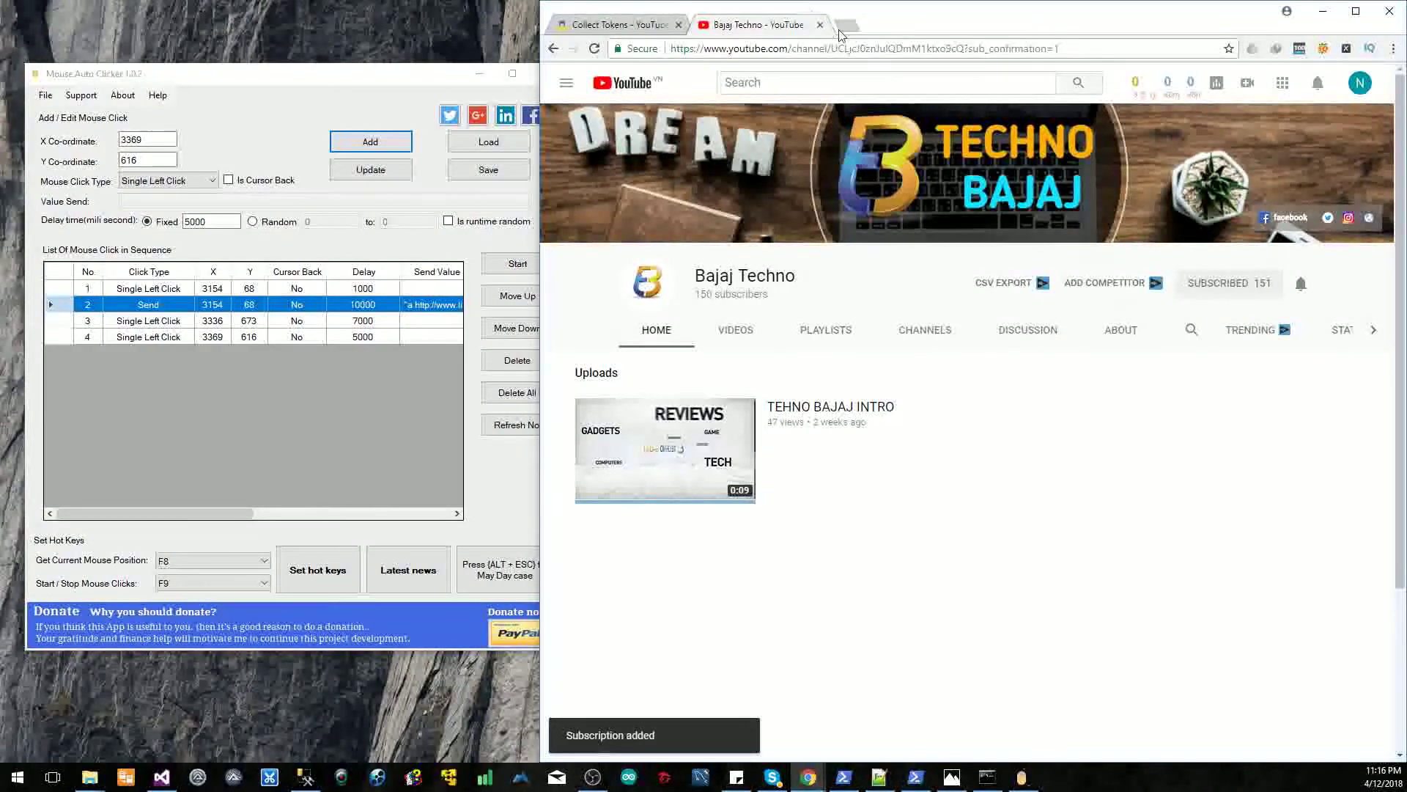
# Step: Add a fifth click at 3039, 34 with a 3000 ms delay, then close the Bajaj Techno tab
pyautogui.rightClick(801, 30)
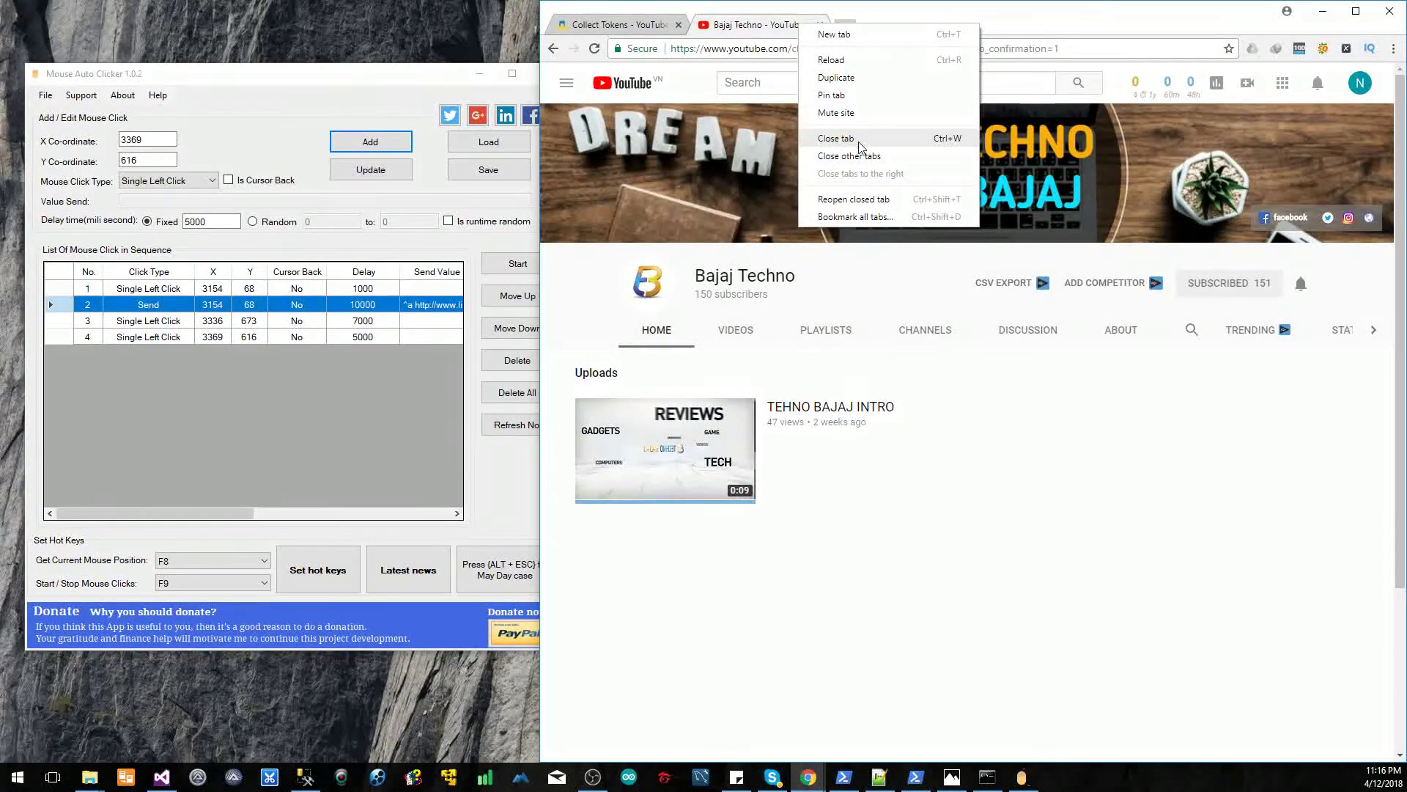
pyautogui.click(878, 21)
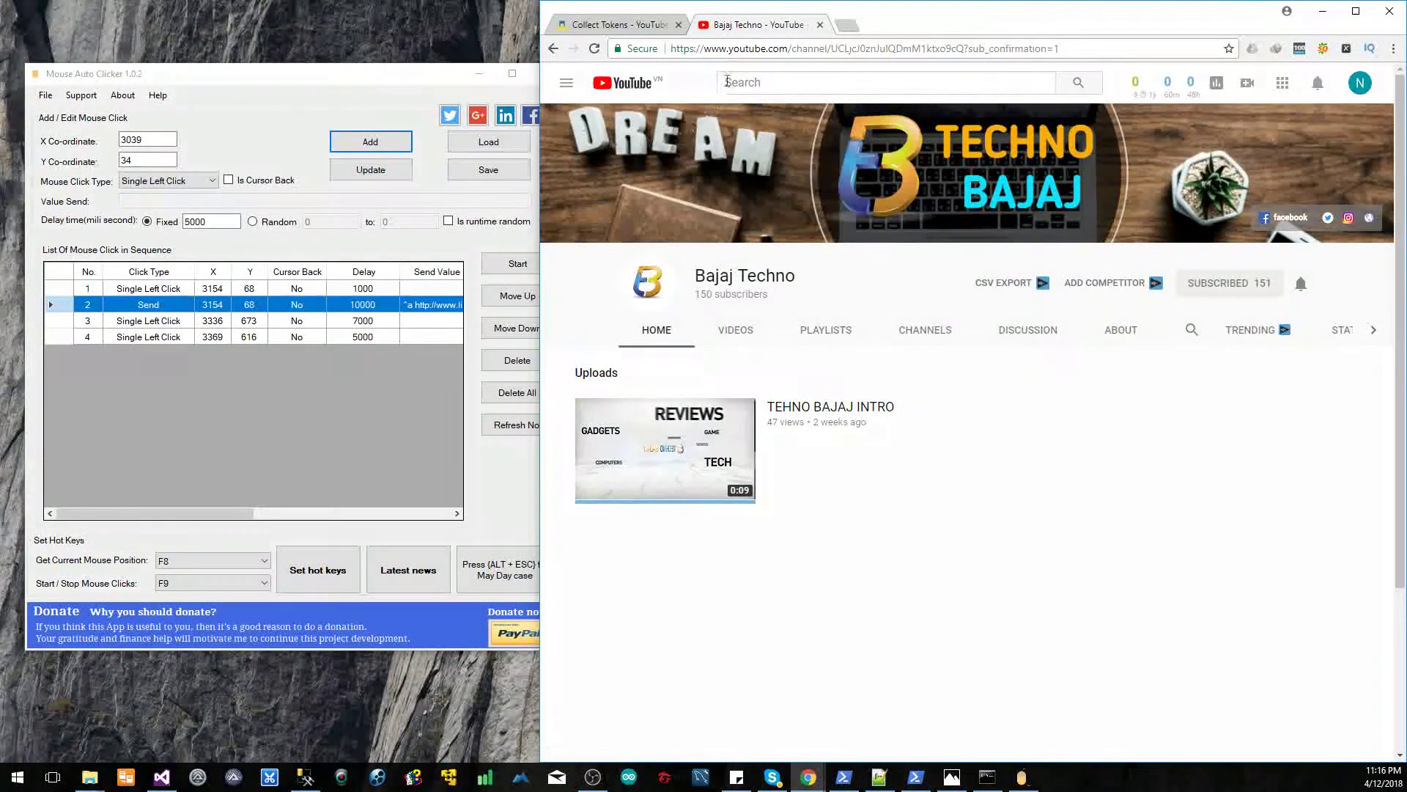
pyautogui.click(193, 221)
pyautogui.press('BackSpace')
pyautogui.write('3')
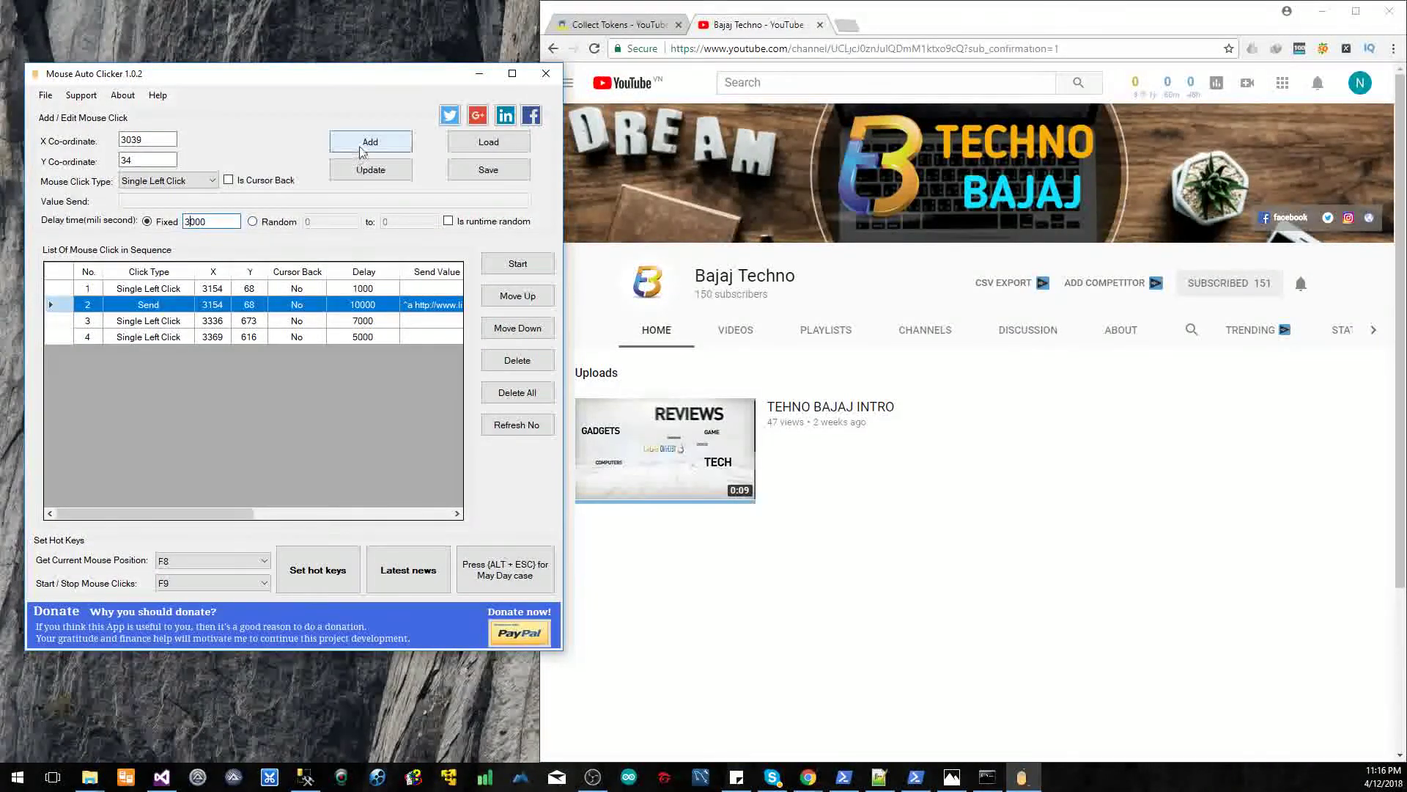
pyautogui.click(361, 149)
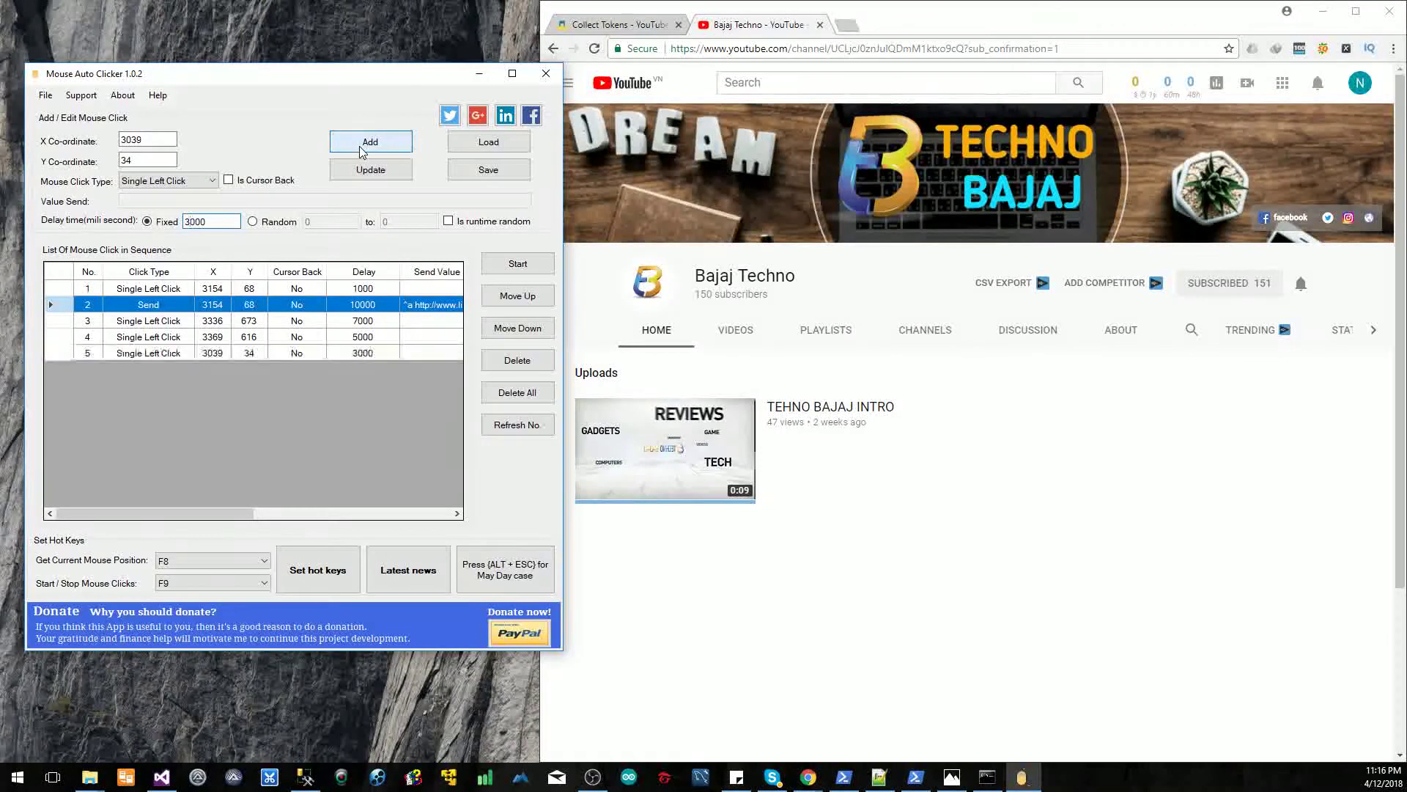
pyautogui.click(820, 26)
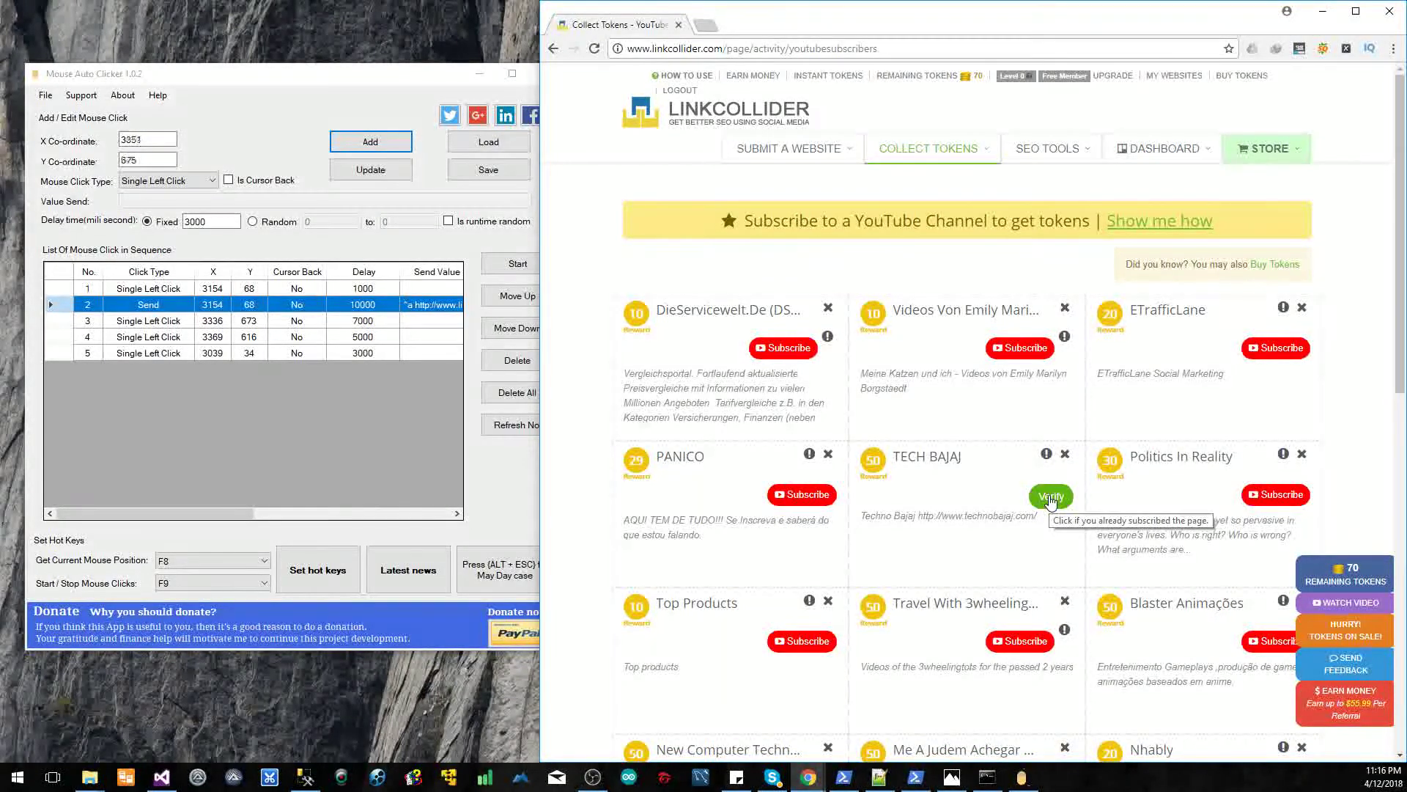
# Step: Add a sixth click at 3351, 675 with a 10000 ms delay and verify TECH BAJAJ on LinkCollider
pyautogui.doubleClick(196, 221)
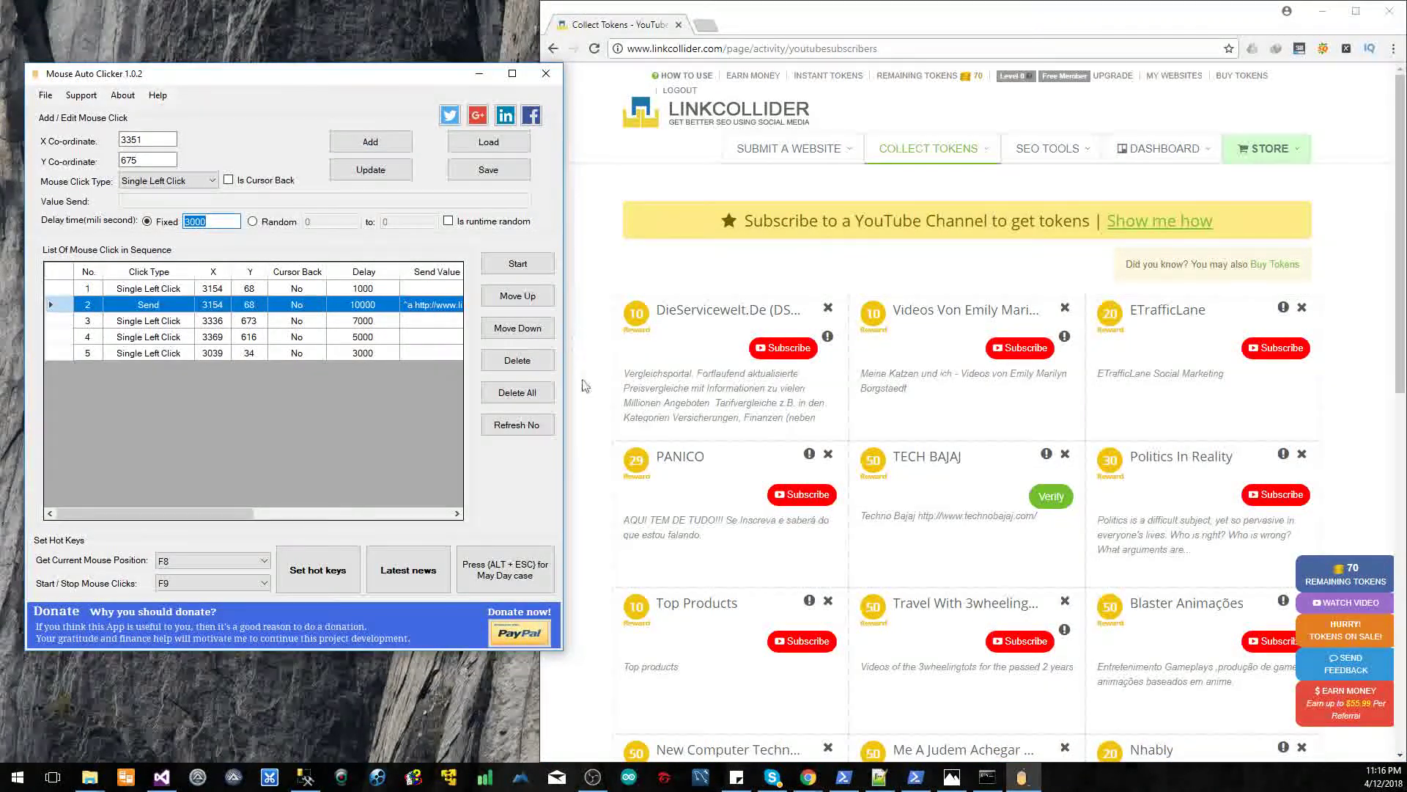
pyautogui.write('10')
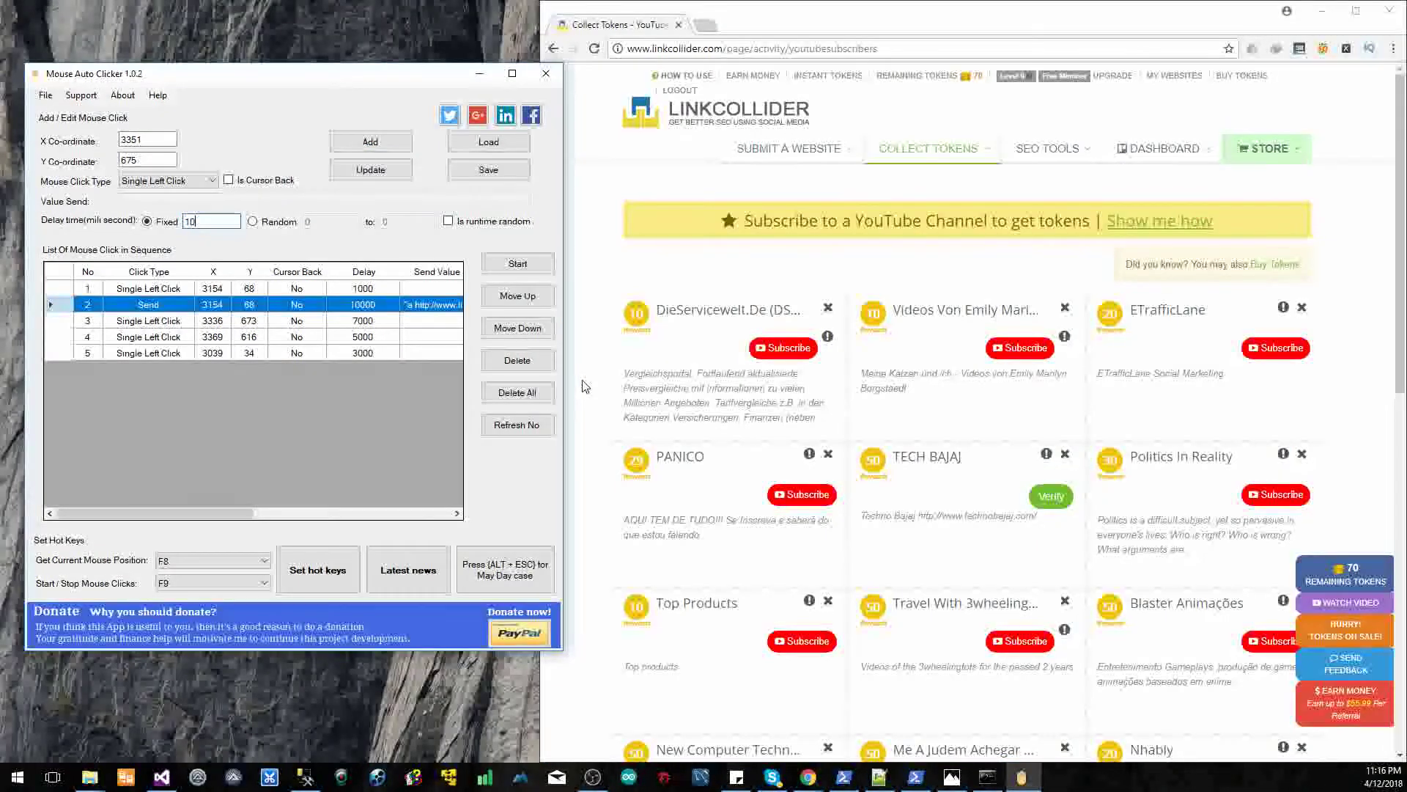
pyautogui.write('000')
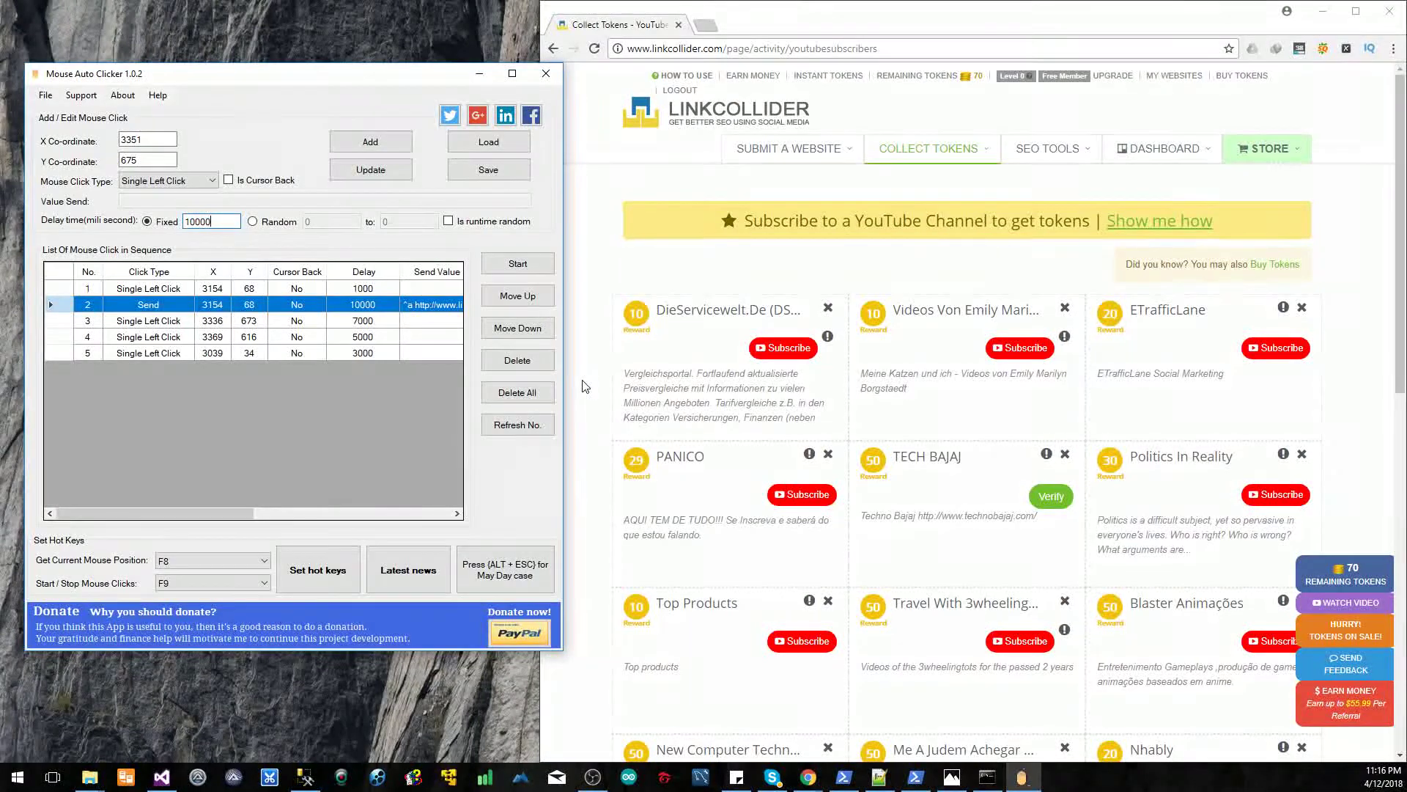
pyautogui.click(370, 142)
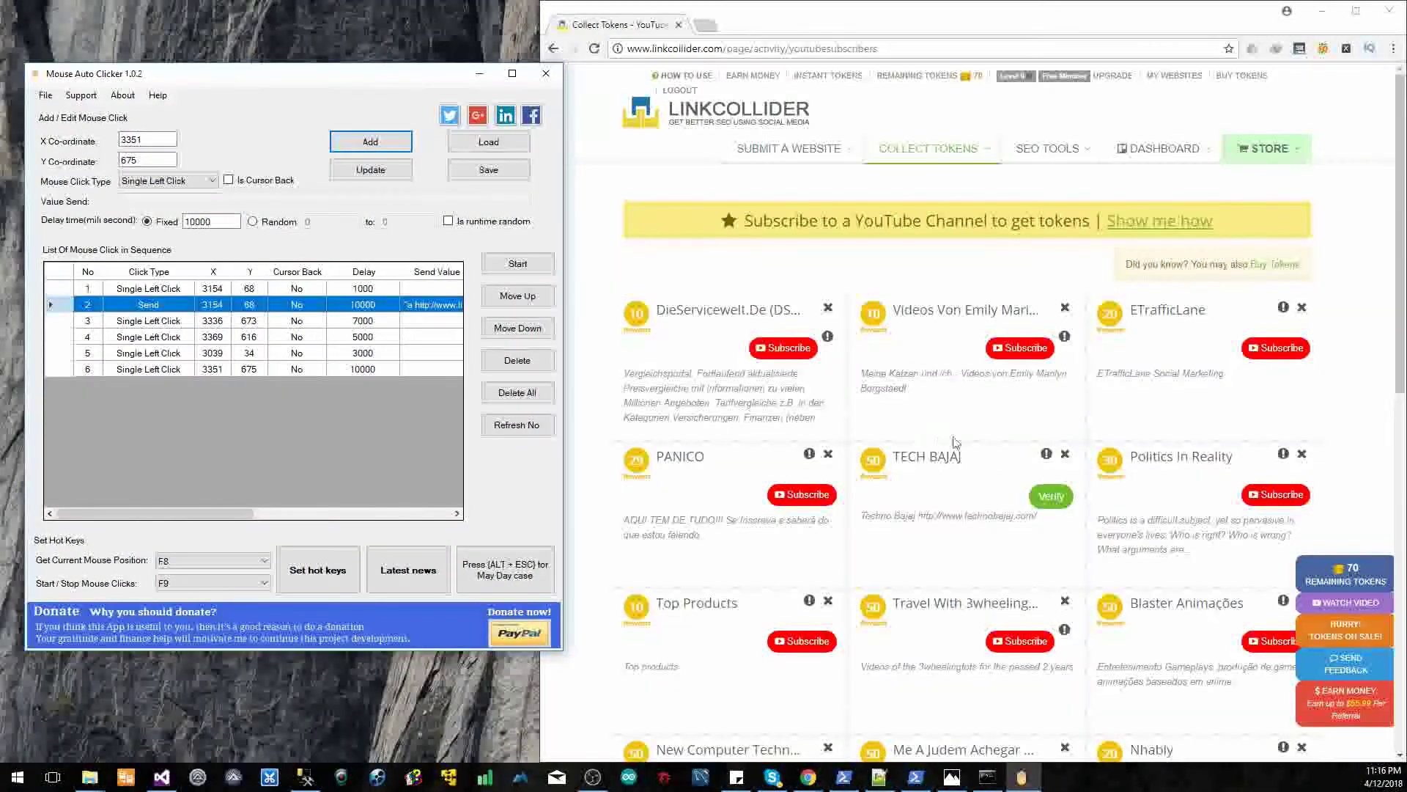
pyautogui.click(1064, 497)
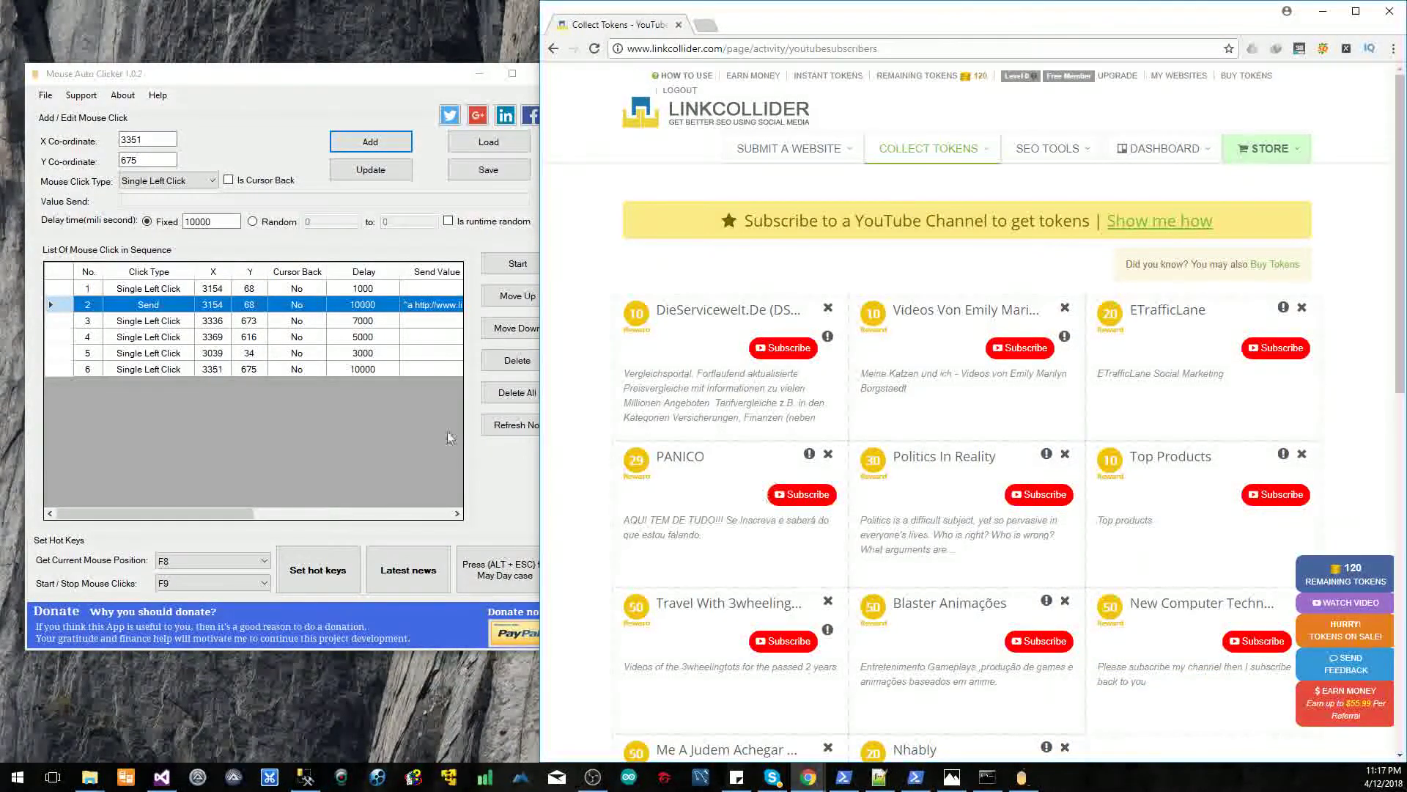
# Step: Start saving the click script and set the save location to the Pictures folder
pyautogui.click(506, 483)
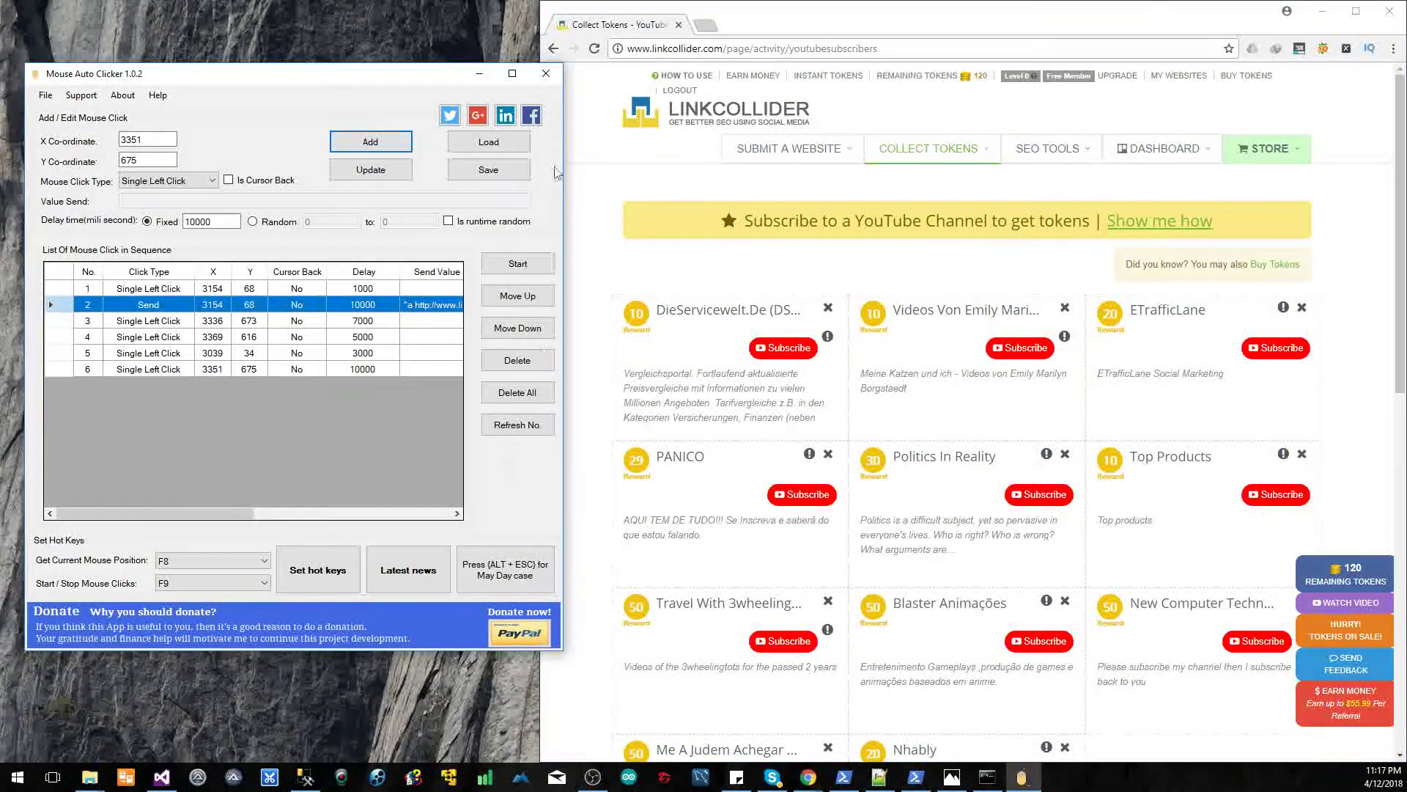
pyautogui.click(490, 171)
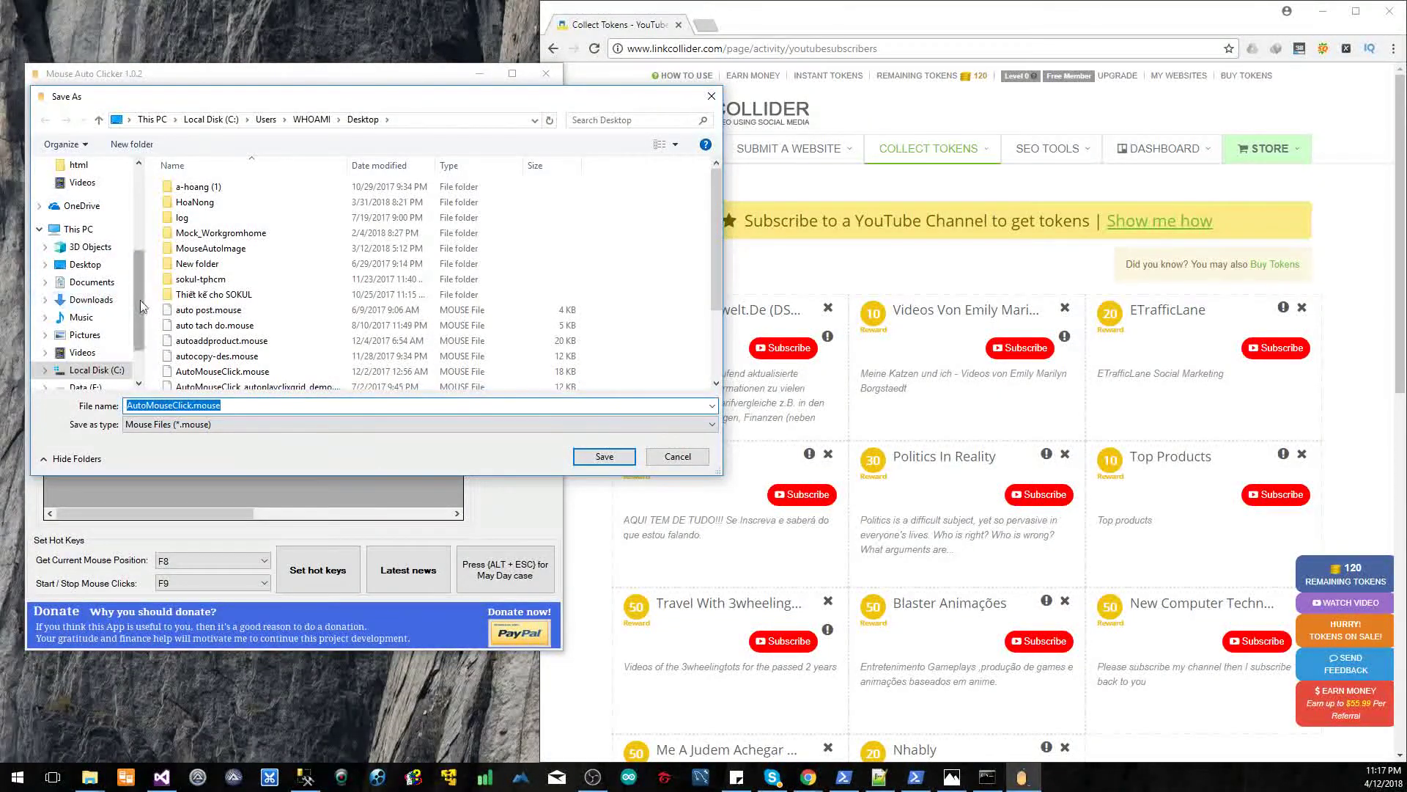
pyautogui.moveTo(141, 293); pyautogui.dragTo(143, 212)
pyautogui.click(86, 194)
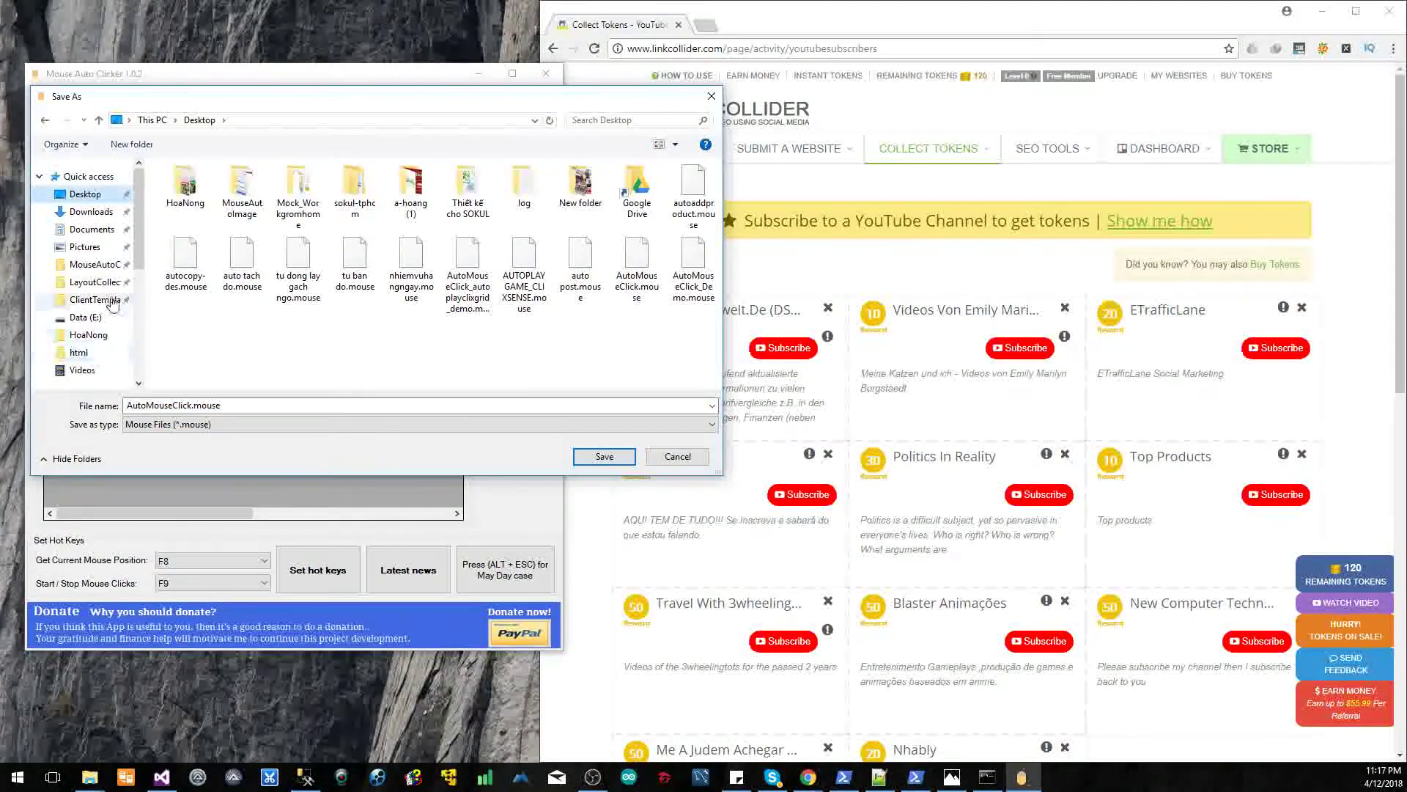
pyautogui.click(92, 247)
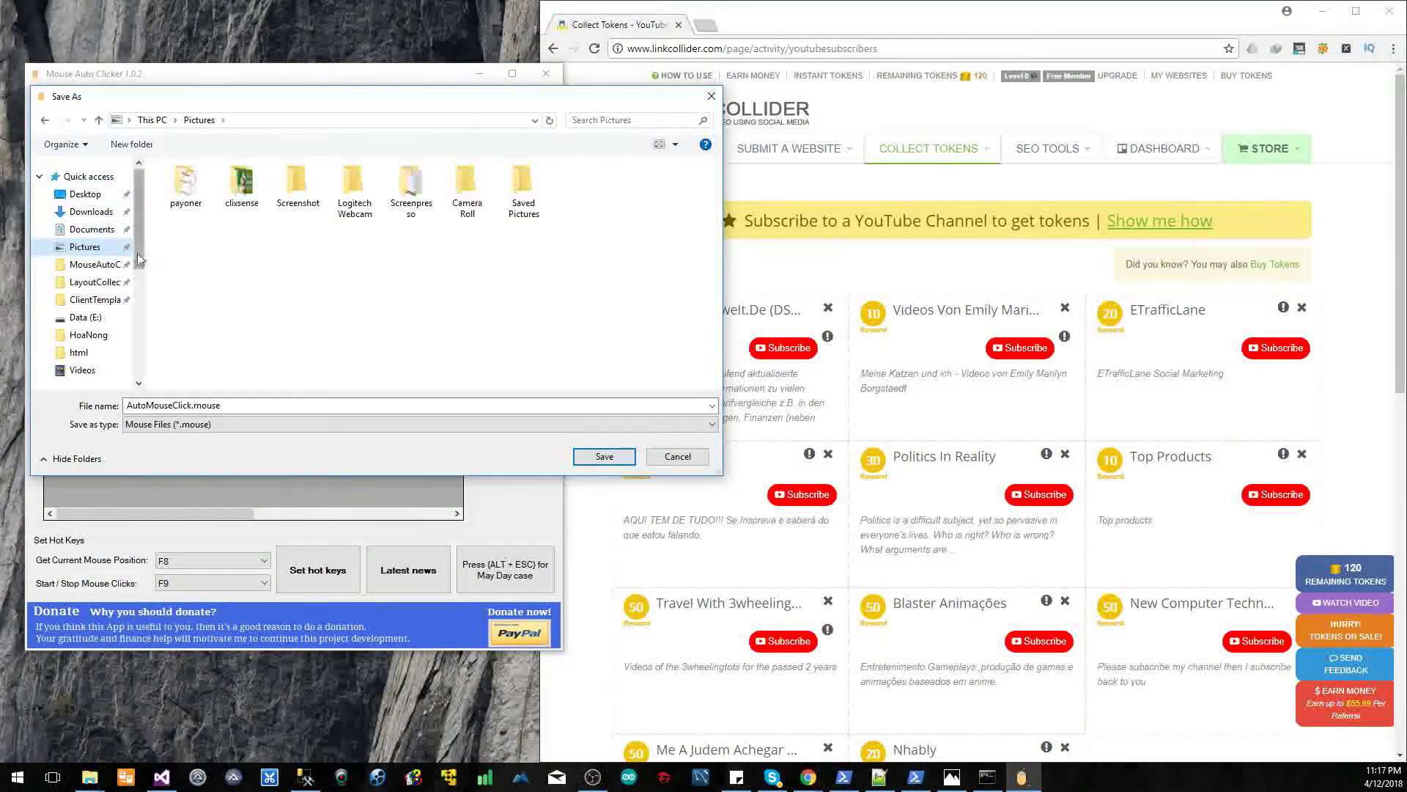
# Step: Name the file 'auto collect token Linkcollider.mouse', keeping the .mouse extension
pyautogui.doubleClick(191, 406)
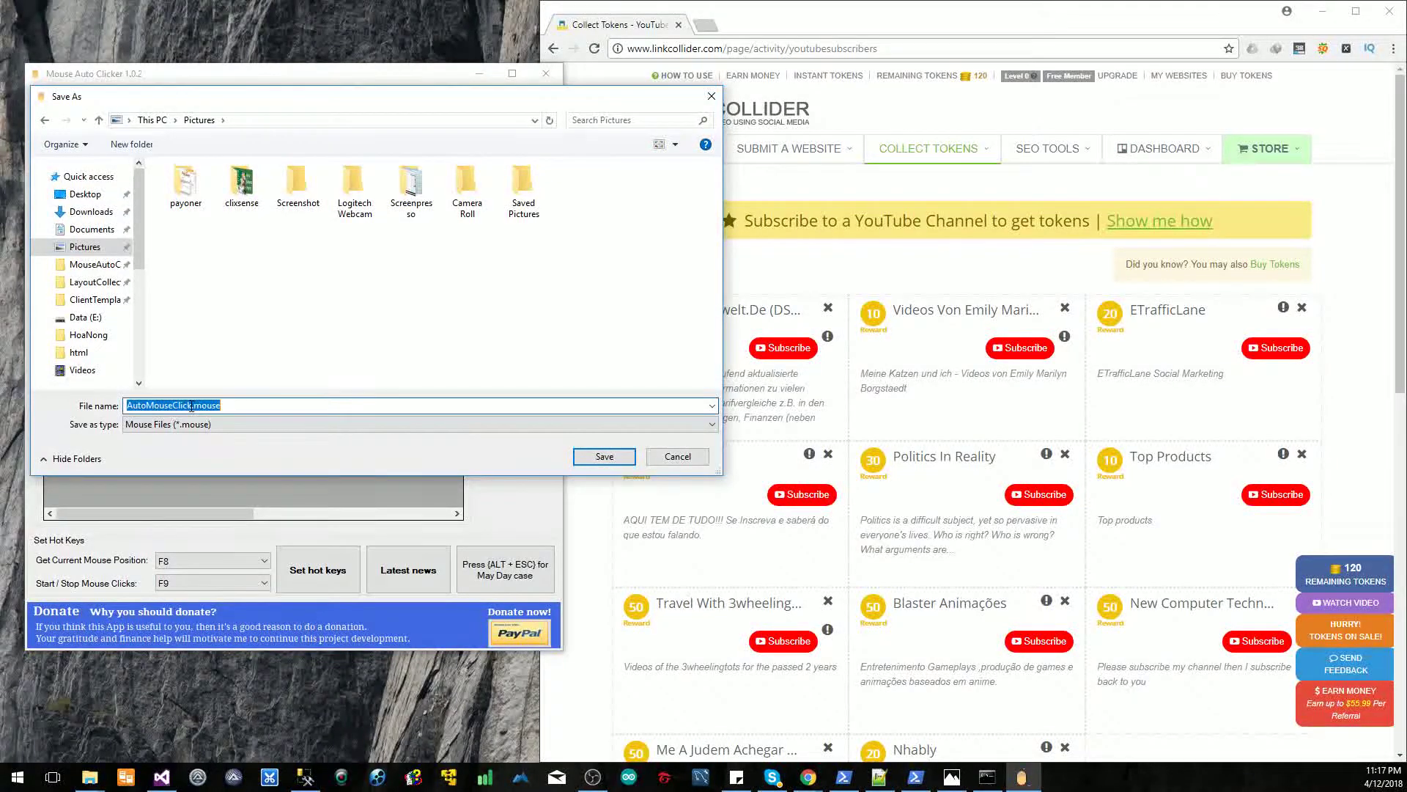
pyautogui.click(194, 407)
pyautogui.moveTo(194, 407); pyautogui.dragTo(123, 408)
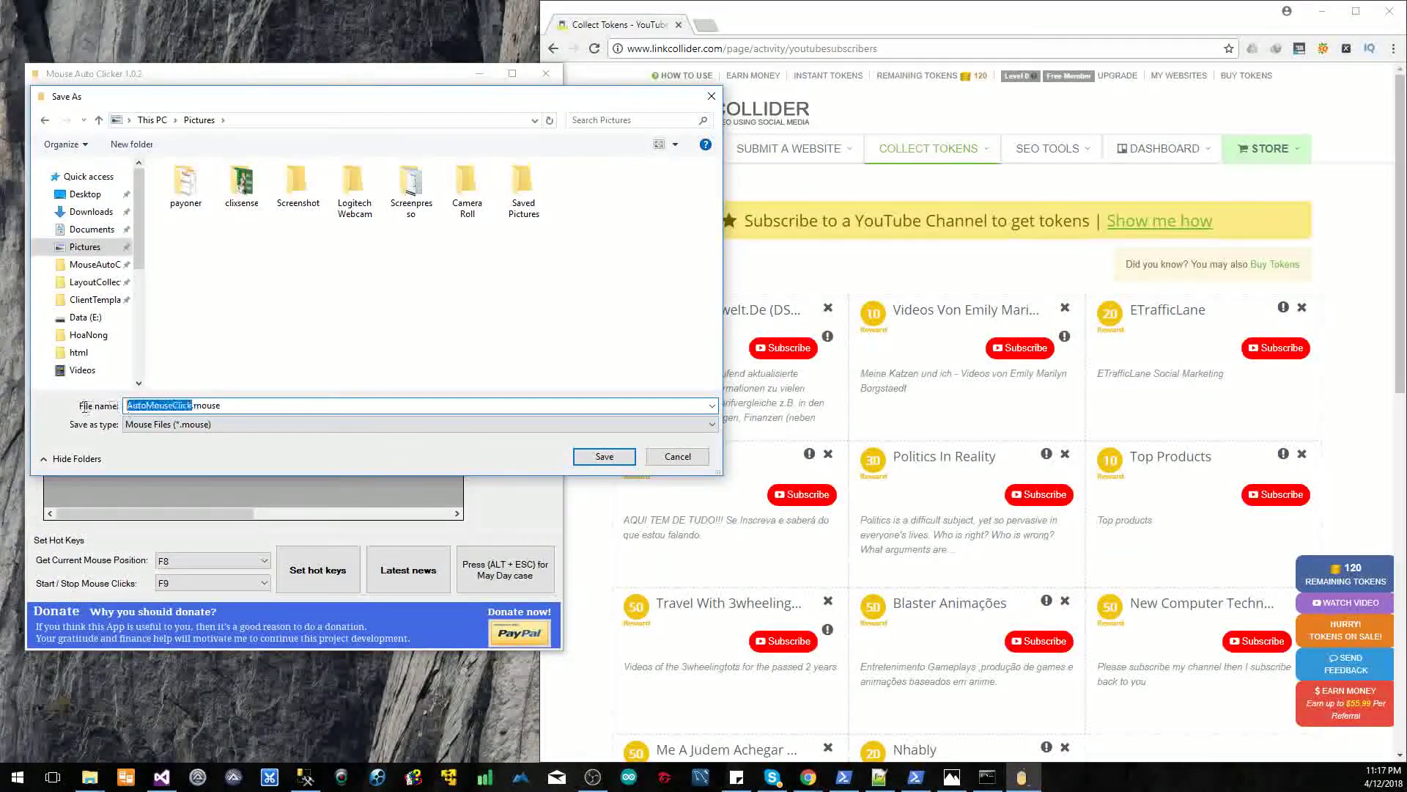
pyautogui.write('auto')
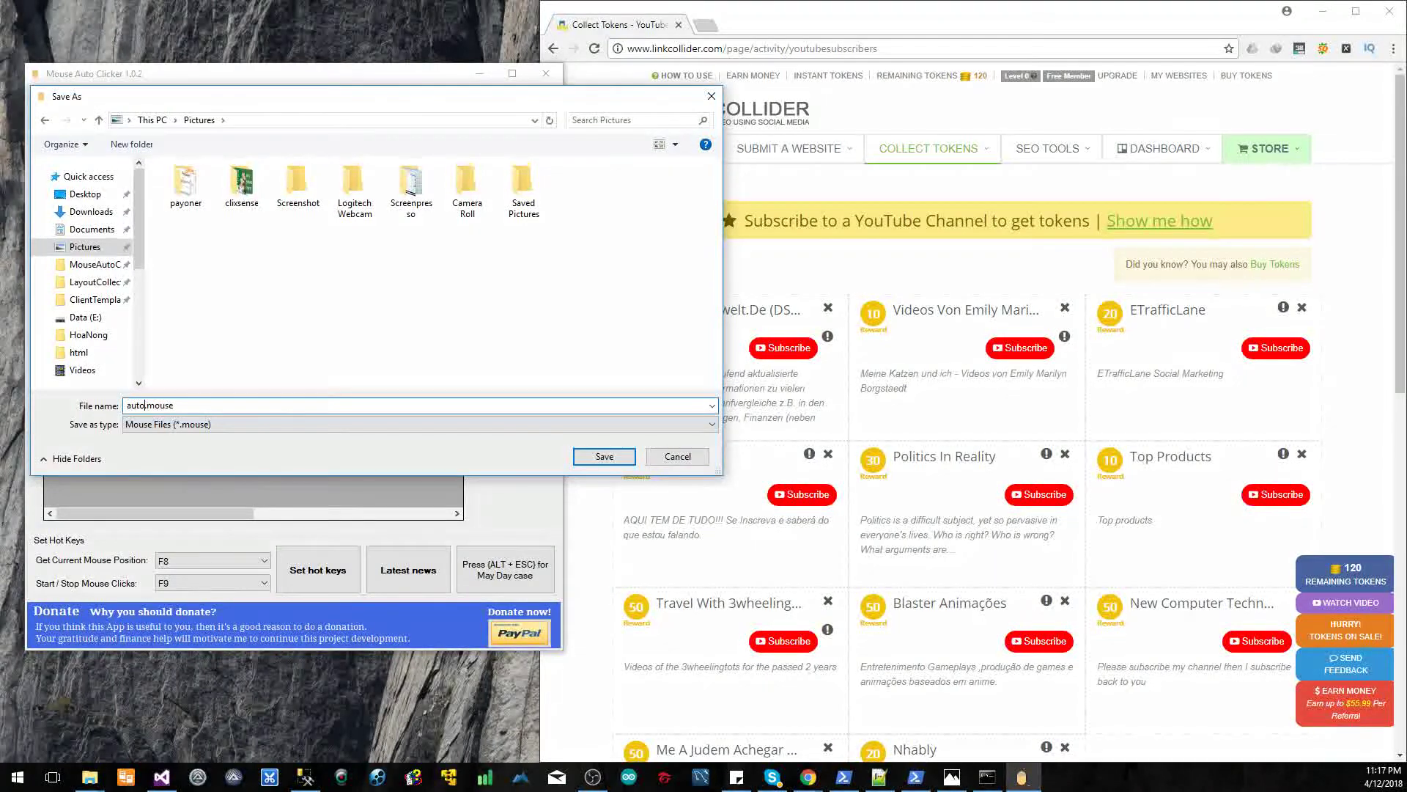
pyautogui.write(' collect')
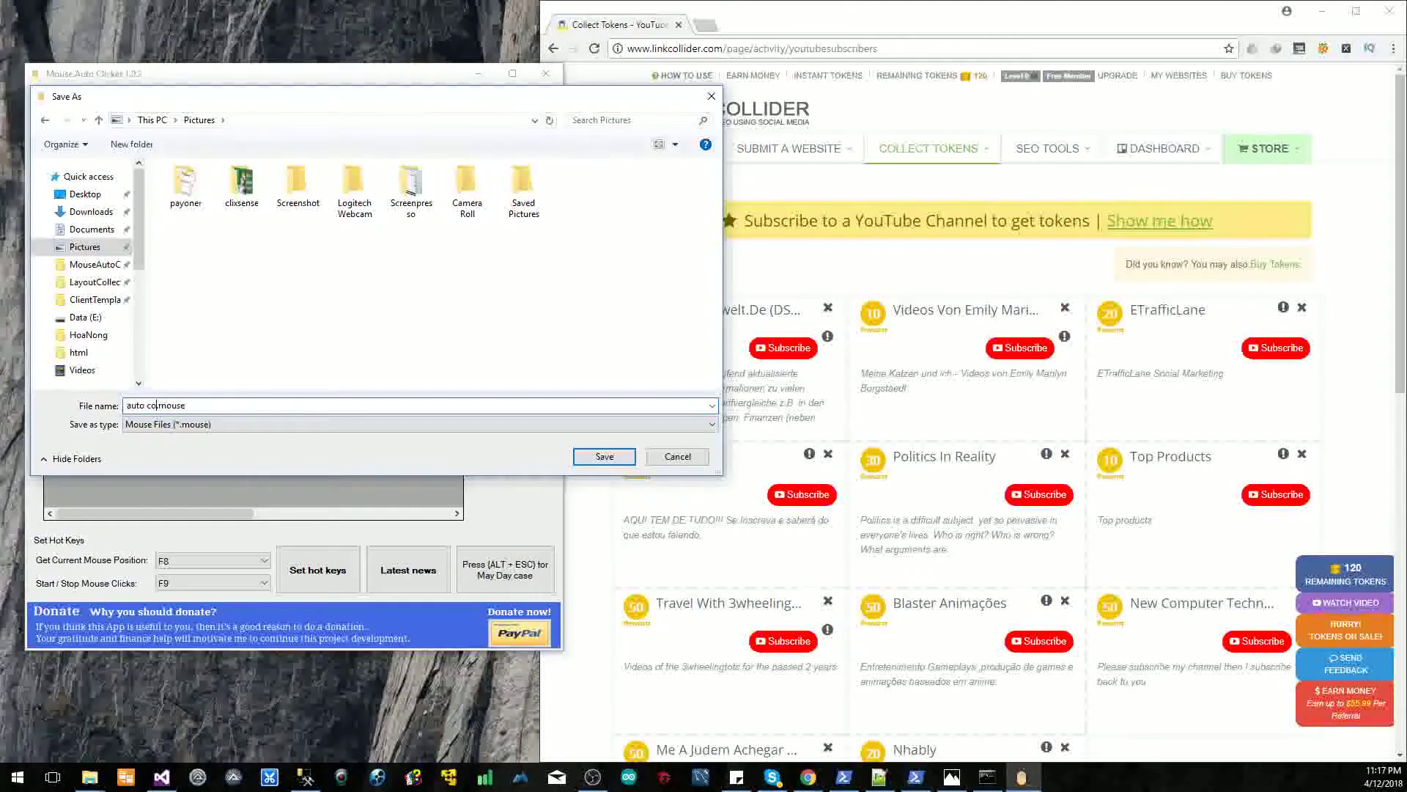
pyautogui.write(' token')
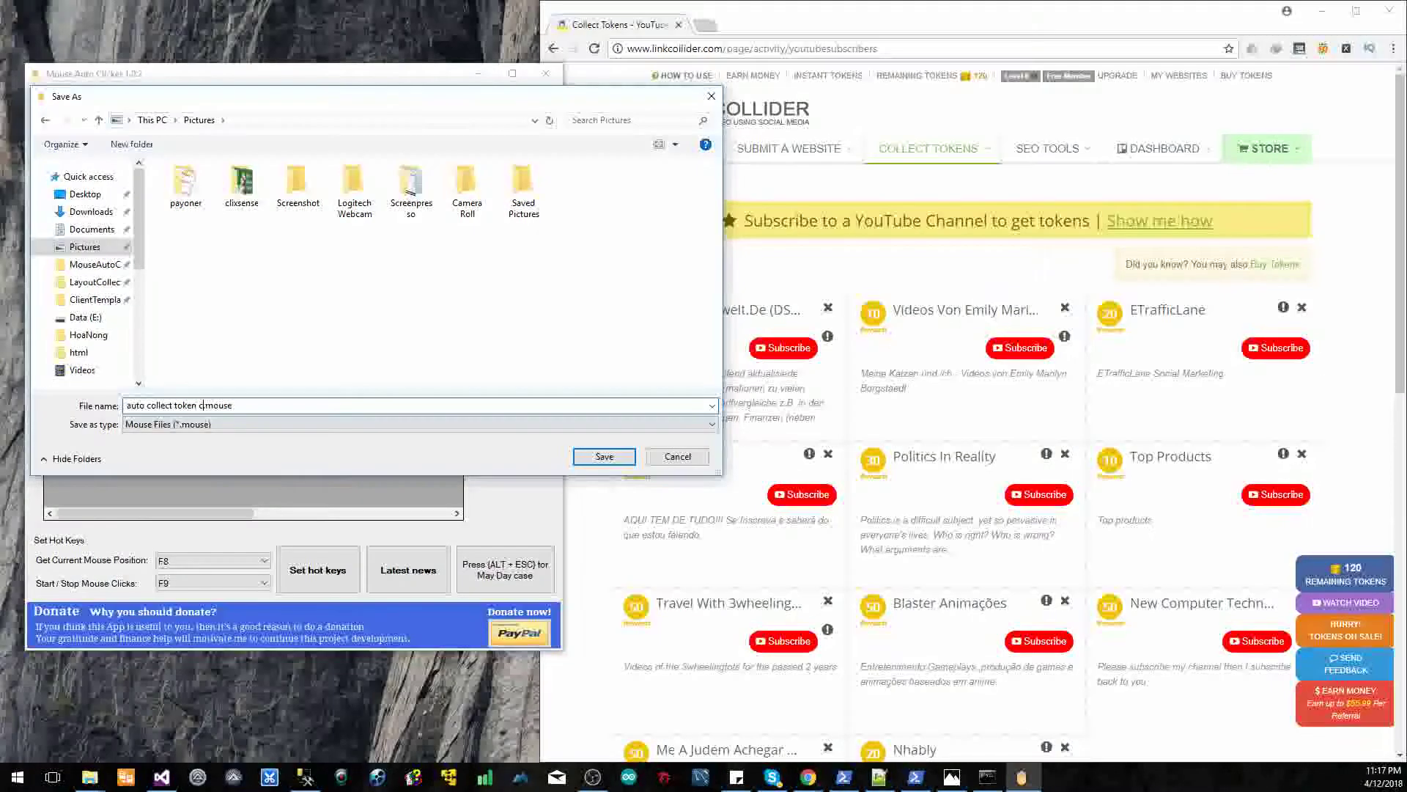
pyautogui.write(' Lin')
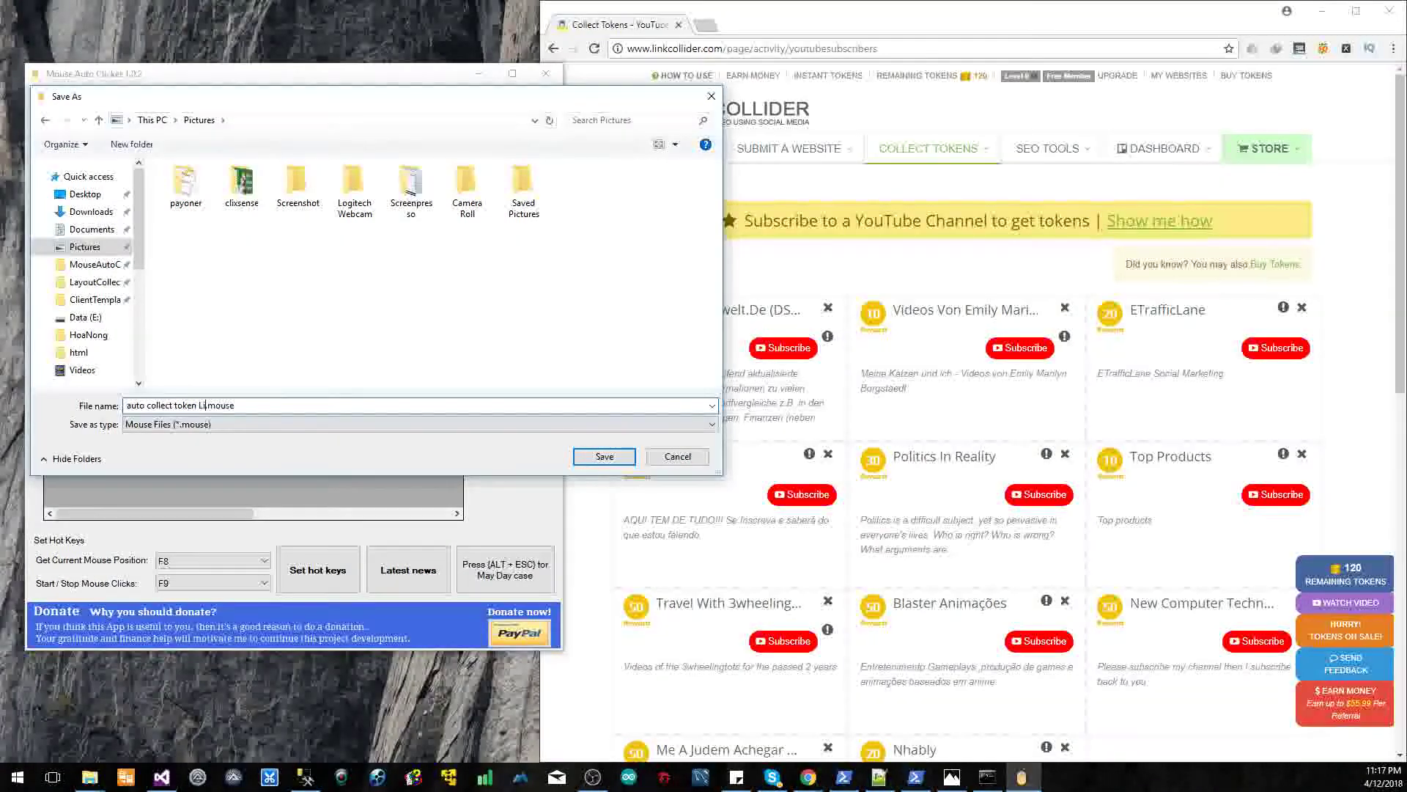
pyautogui.write('kcollider')
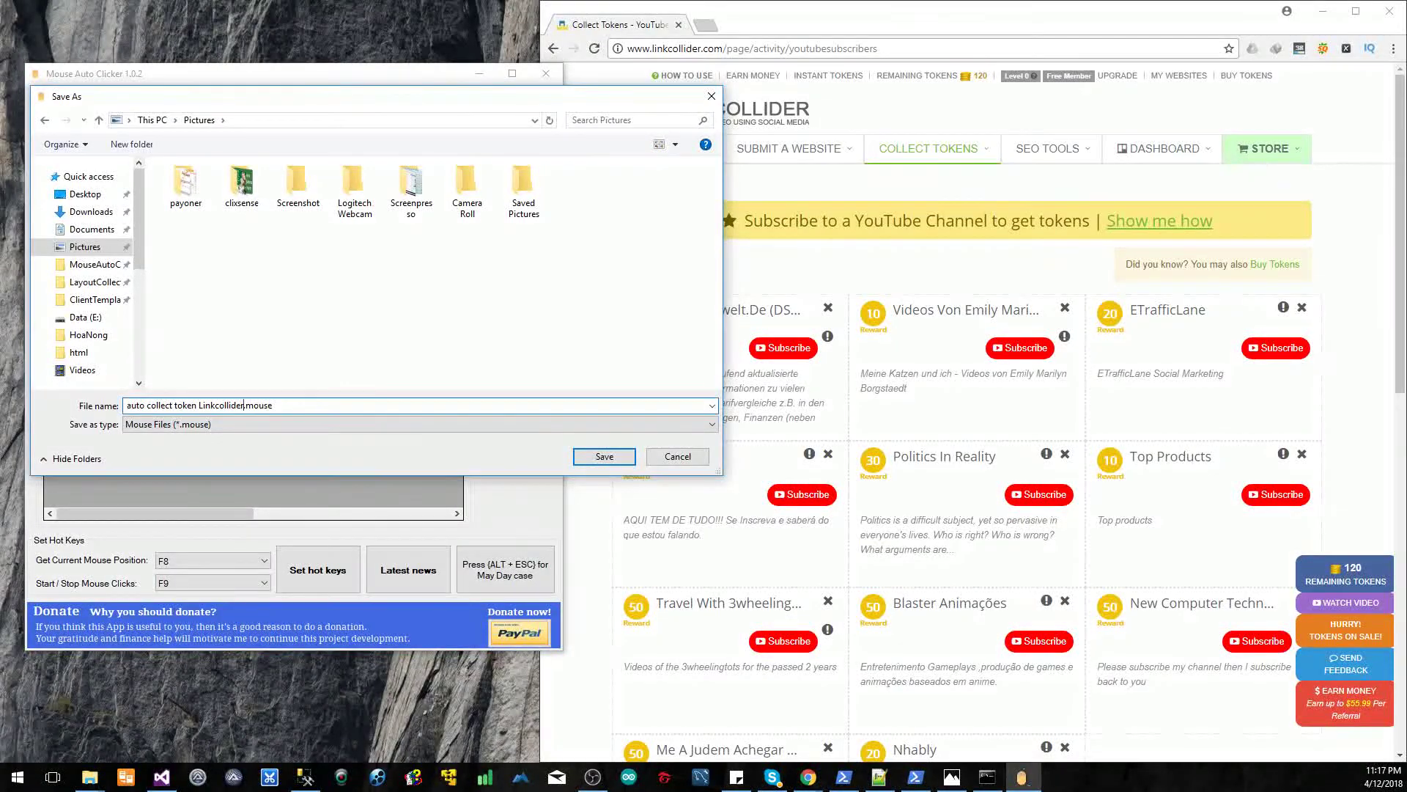